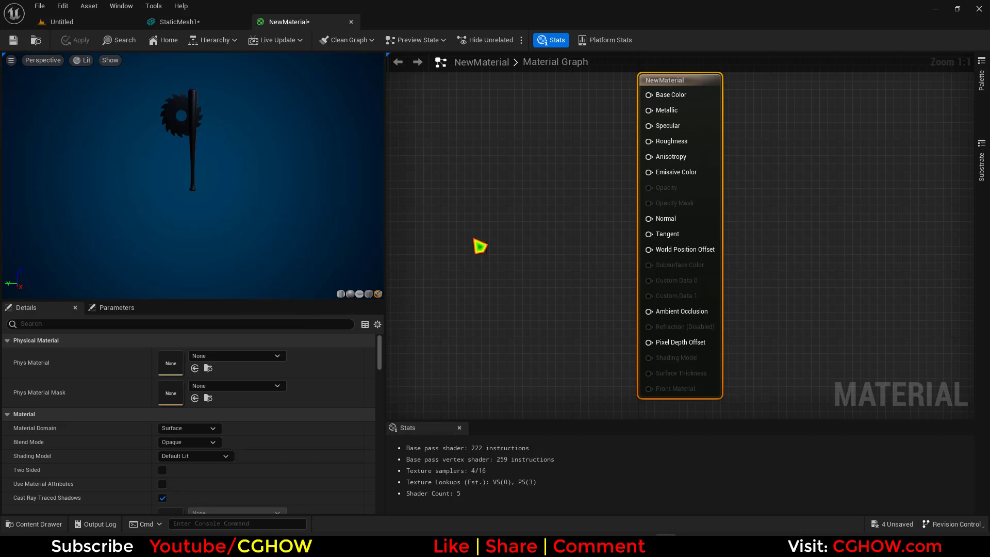
Step: Add a Fresnel node to the material graph and connect its output to Emissive Color
right_drag(473, 238, 562, 251)
right_click(525, 180)
text(fre)
click(553, 281)
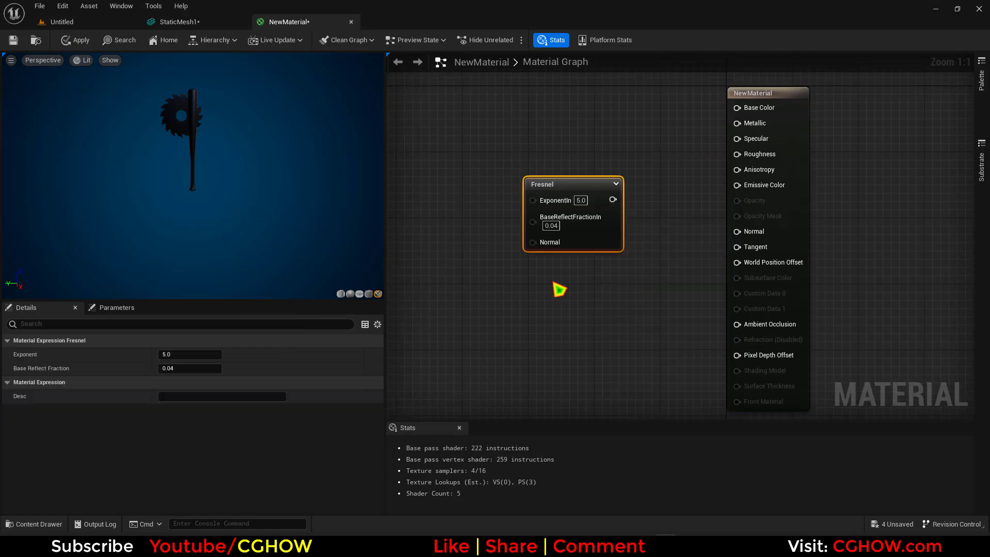
drag(533, 222, 475, 281)
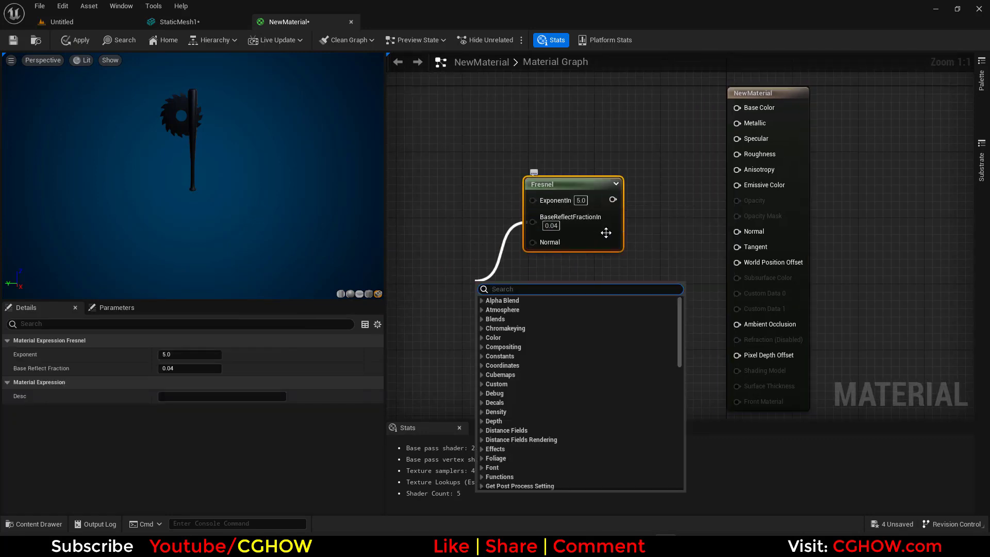
drag(605, 232, 551, 204)
drag(788, 132, 796, 157)
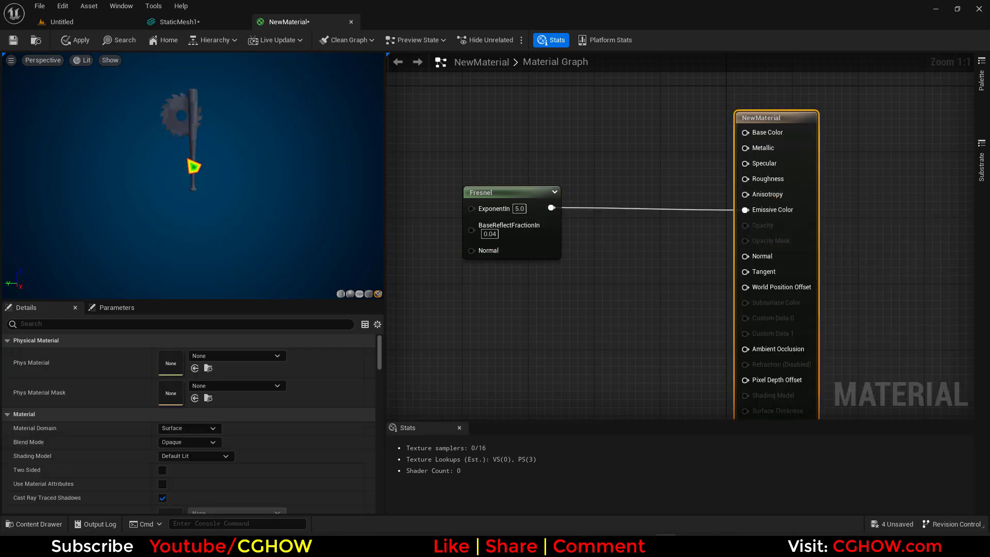
middle_drag(209, 195, 226, 268)
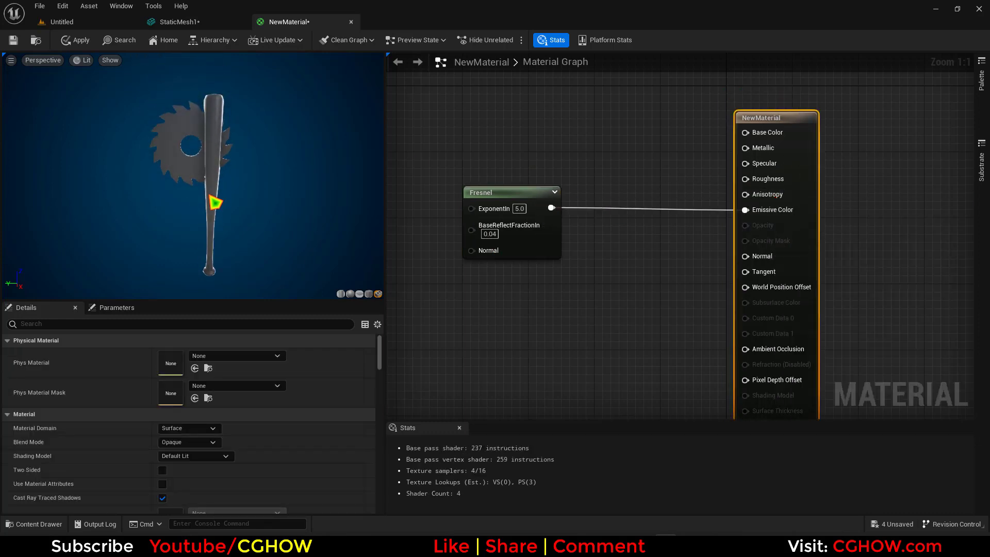
drag(210, 195, 200, 182)
Step: Replace the Fresnel node with a Fresnel_Function node and connect its Result to Emissive Color
click(530, 248)
key(Delete)
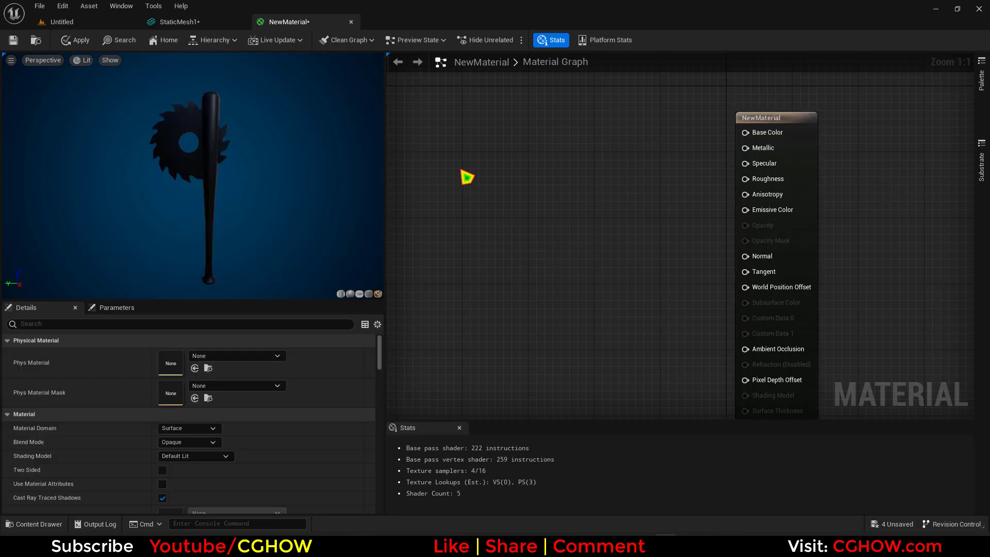
right_click(466, 176)
text(fre)
click(505, 290)
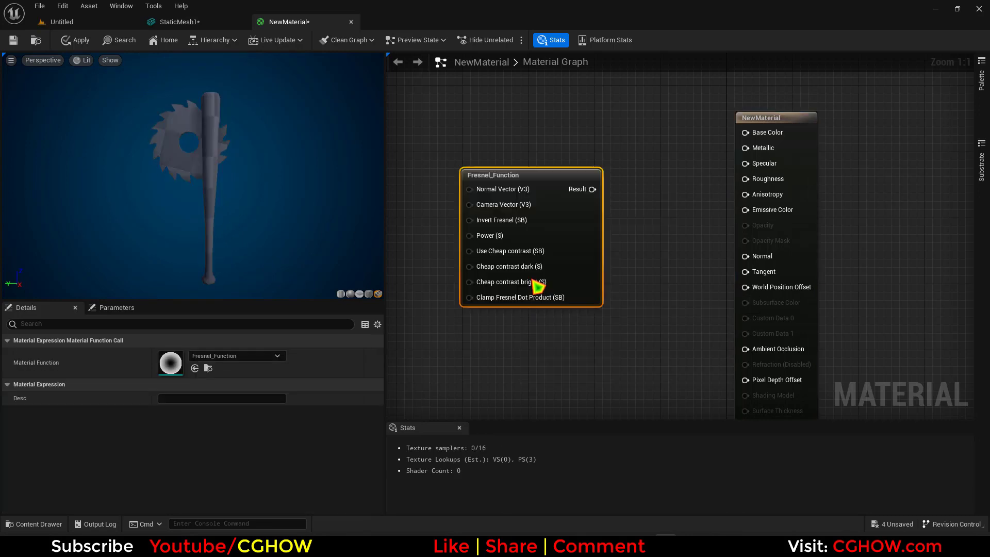
drag(593, 190, 745, 209)
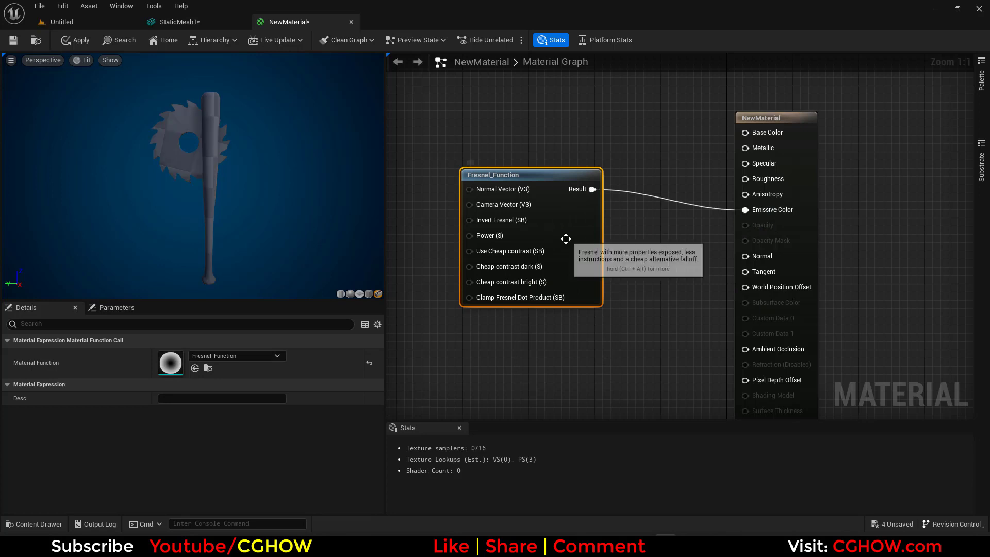
drag(566, 238, 511, 273)
Step: Insert a Step node with X set to 0.1 between the Fresnel_Function result and Emissive Color
right_click(591, 236)
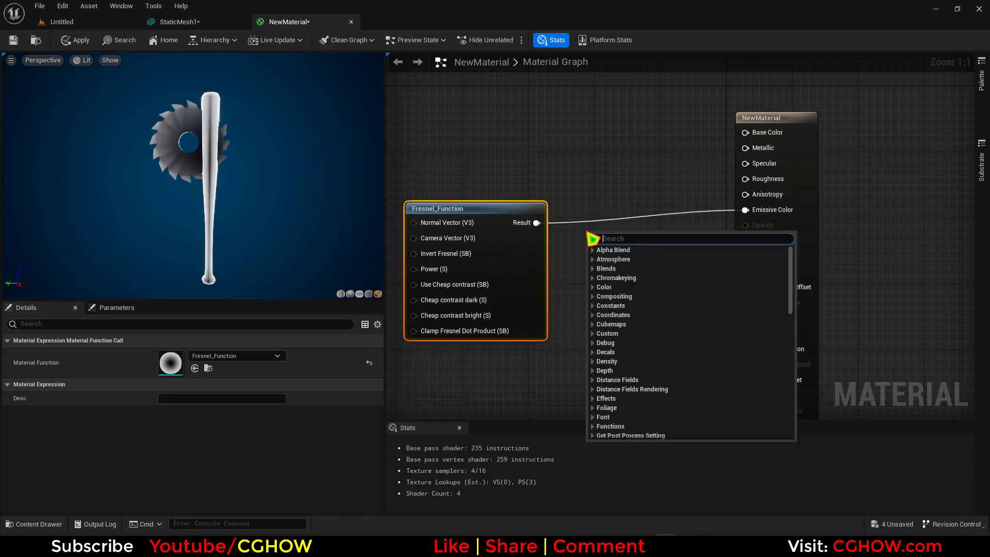
text(ste)
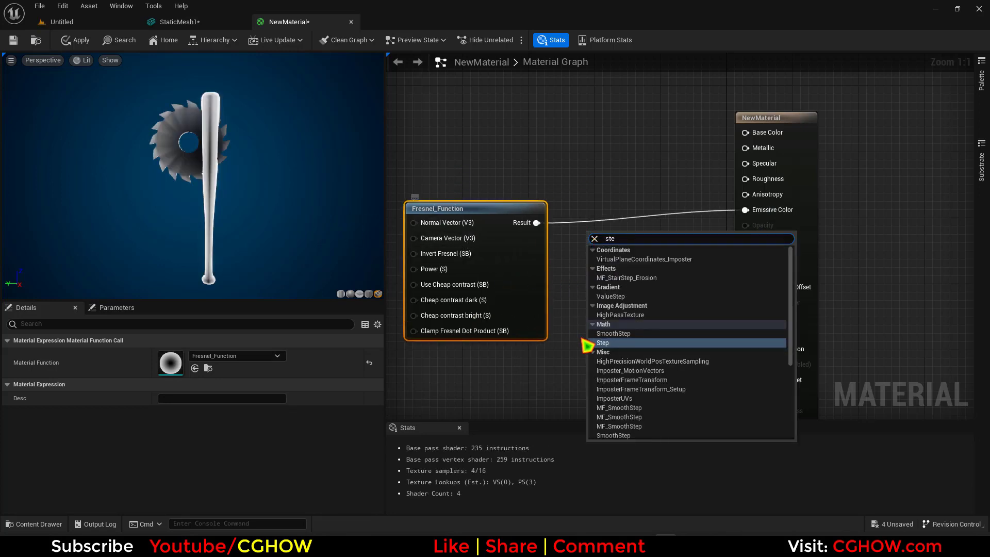
click(614, 342)
drag(567, 257, 745, 210)
click(617, 269)
text(0.1)
key(Return)
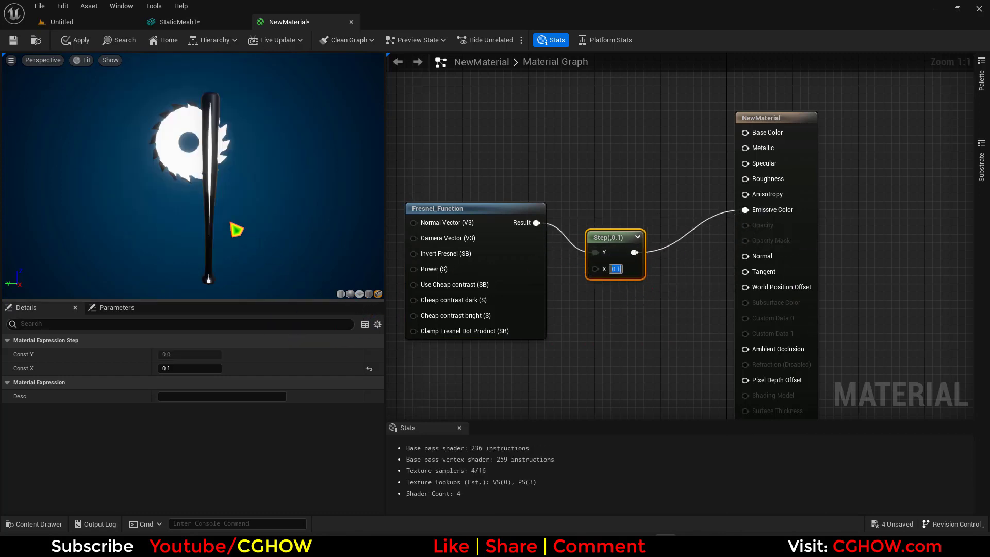
mouse_move(232, 223)
mouse_down()
mouse_move(209, 225)
mouse_move(207, 214)
mouse_move(223, 228)
mouse_move(205, 207)
mouse_move(211, 227)
mouse_up()
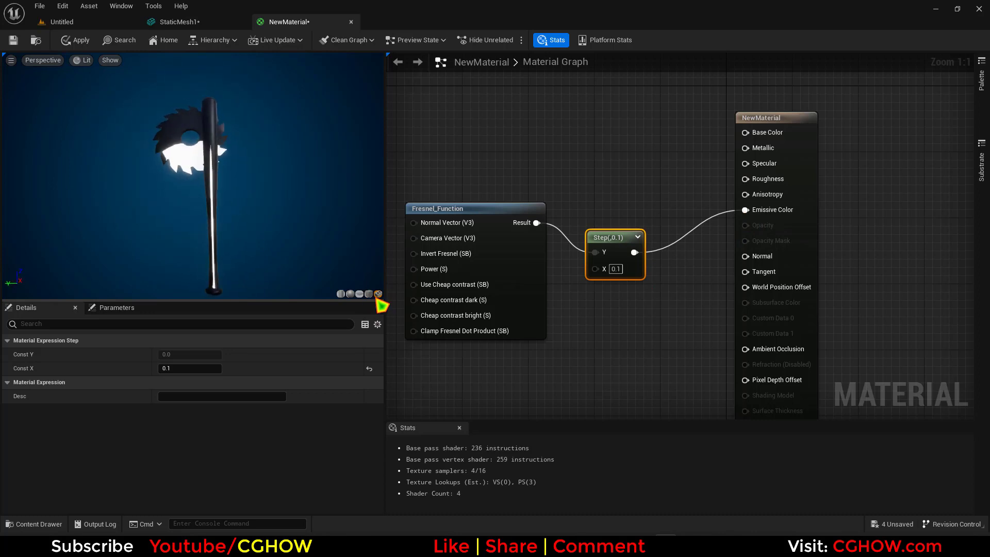
Step: Preview the material on a sphere and insert a 1-x node between the Step node and Emissive Color
click(350, 293)
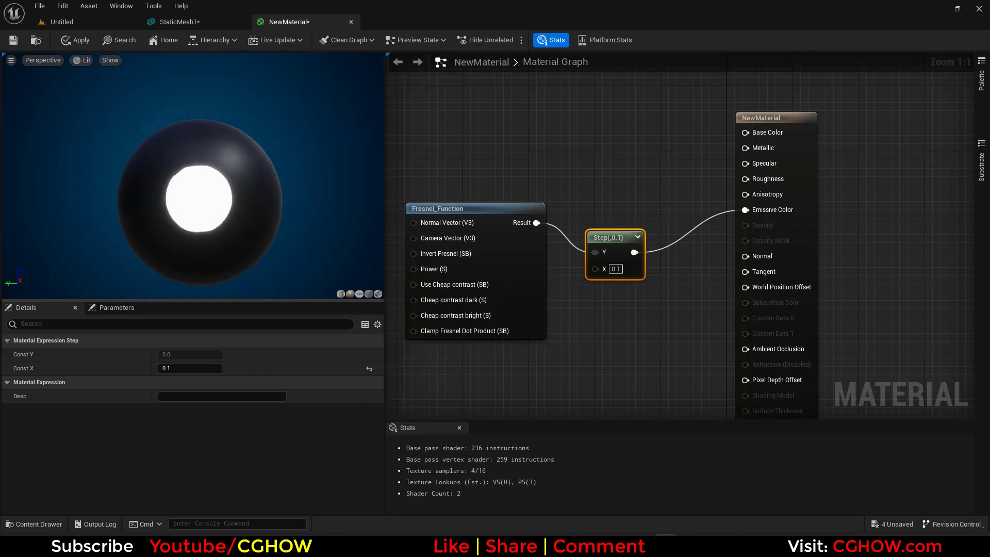
scroll(205, 214, down, 3)
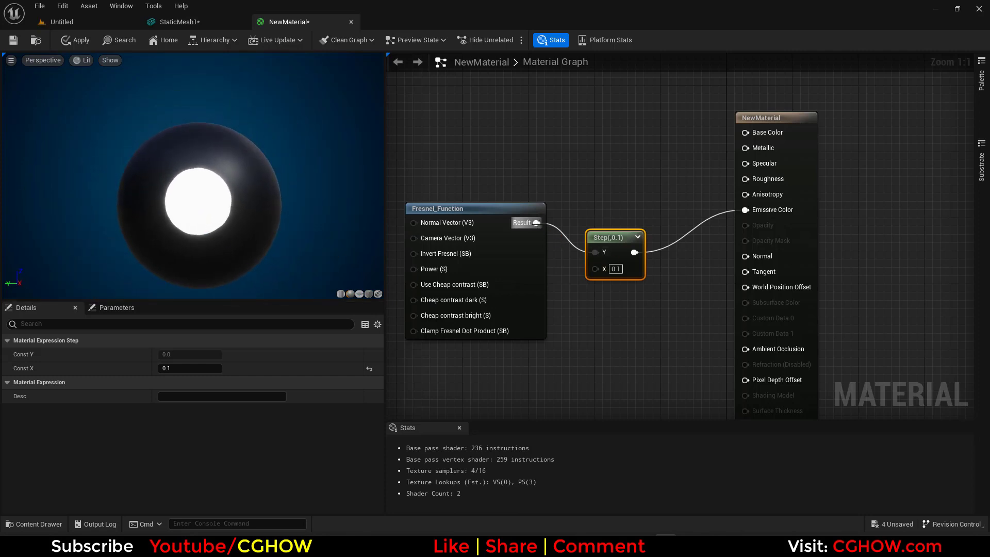
click(656, 232)
key(o)
click(657, 232)
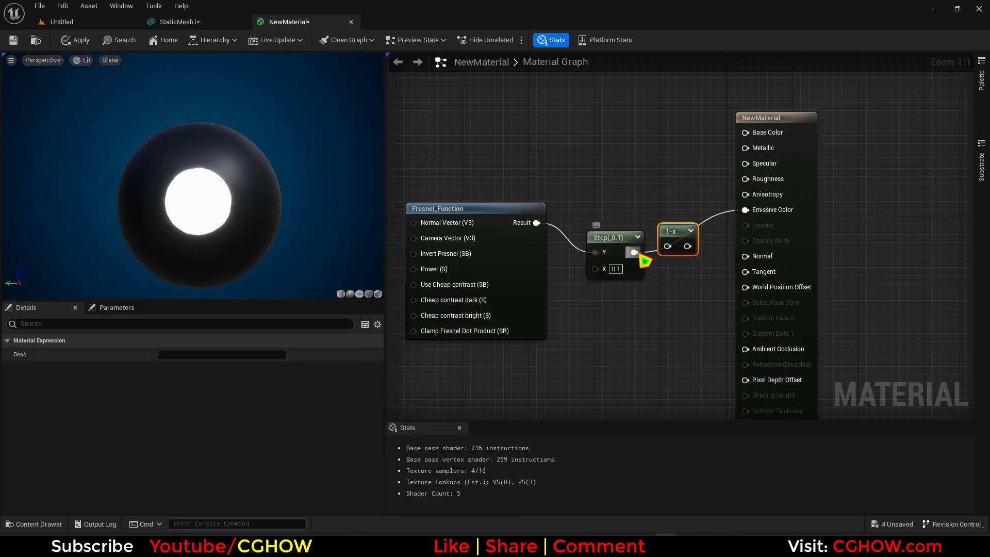
drag(747, 235, 746, 210)
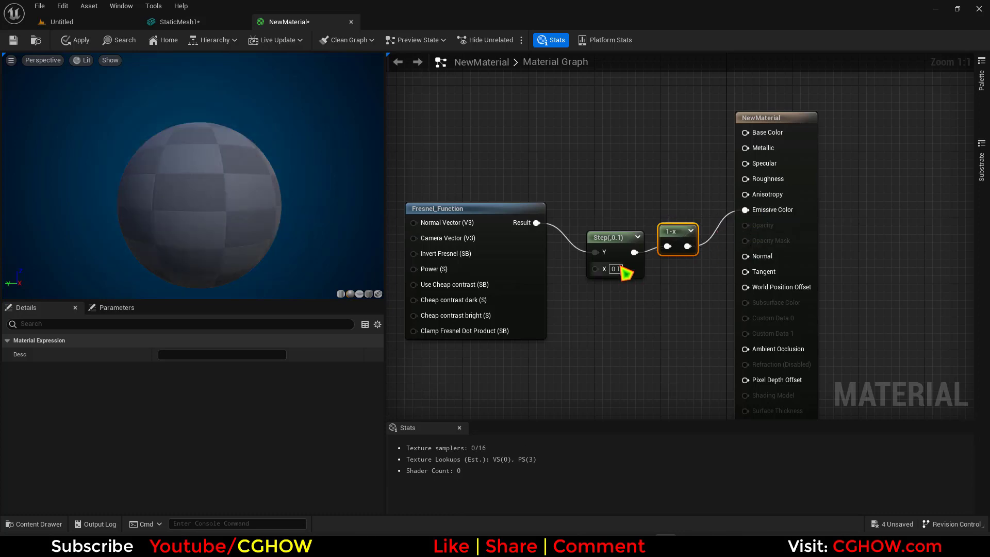
Step: Set the Step node's X value to 0.8 and inspect the edge outline on the sphere
click(619, 269)
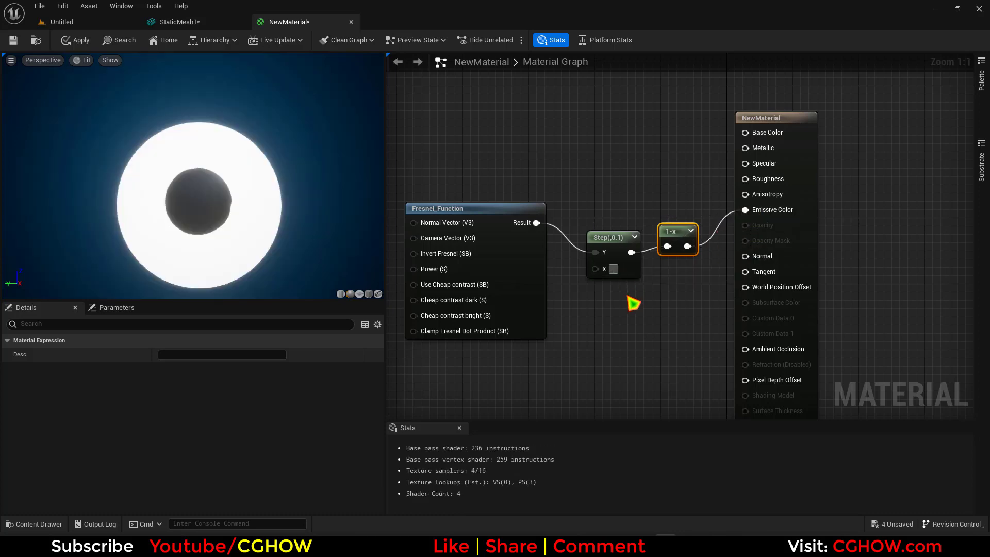
text(.8)
key(Return)
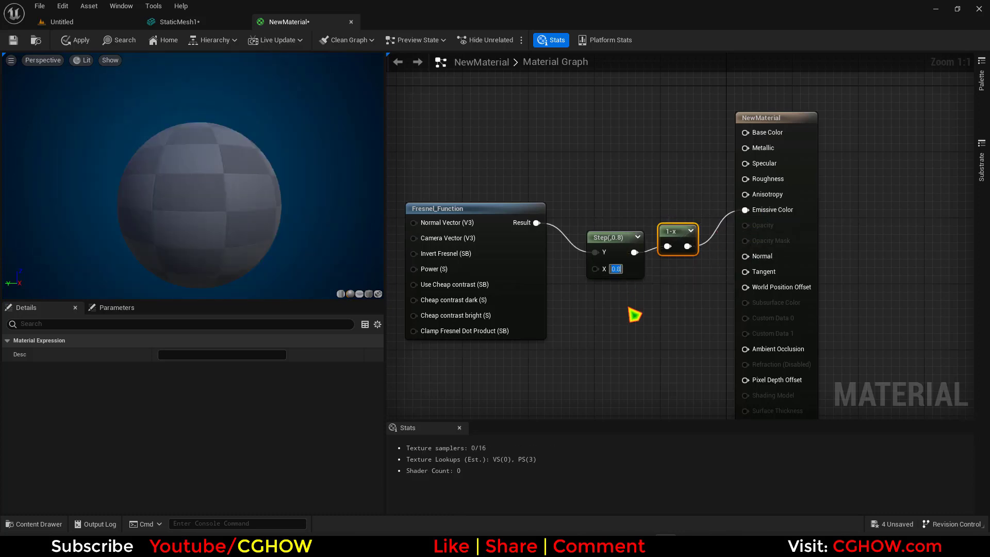
mouse_move(245, 195)
mouse_down()
mouse_move(214, 205)
mouse_move(251, 194)
mouse_move(232, 203)
mouse_up()
middle_drag(259, 157, 260, 169)
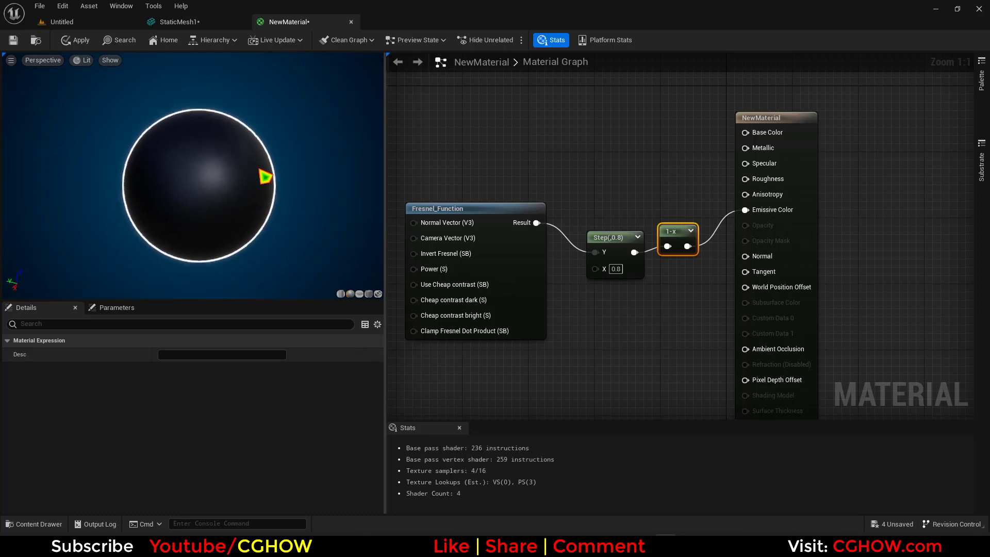
Step: Switch the preview back to the bat and saw-blade mesh and examine the Fresnel outline from different angles
click(378, 294)
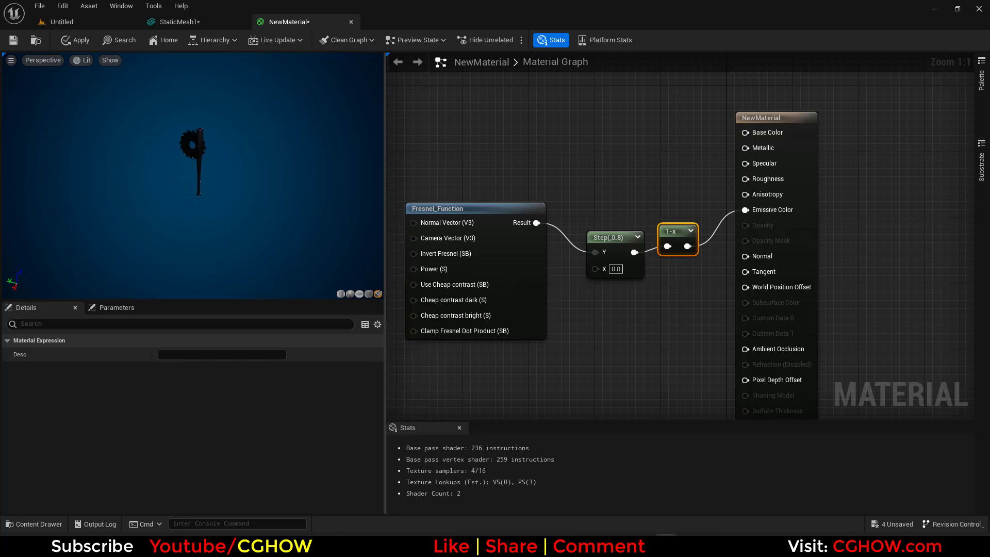
right_drag(217, 190, 229, 170)
drag(217, 190, 320, 186)
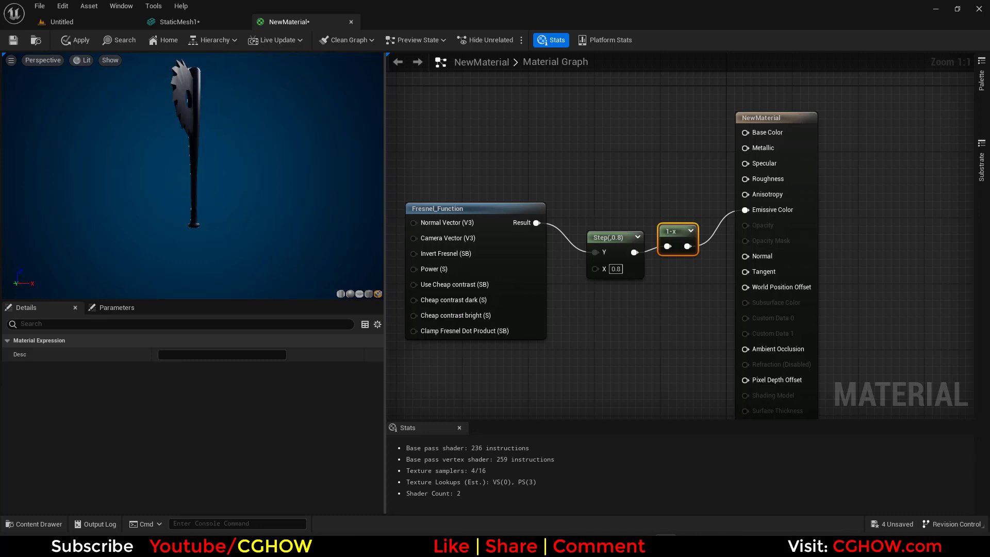
drag(232, 175, 144, 112)
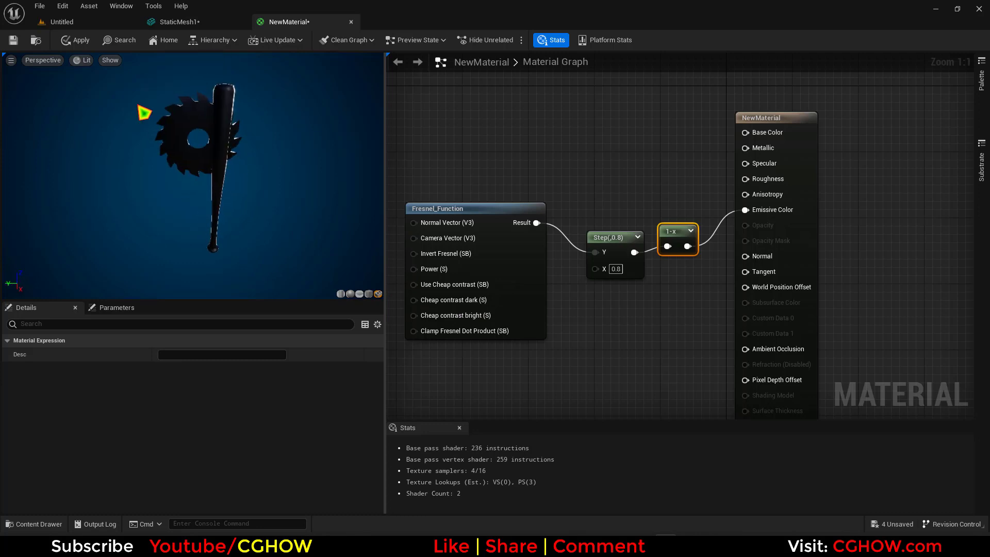
right_drag(660, 294, 697, 292)
drag(667, 258, 671, 231)
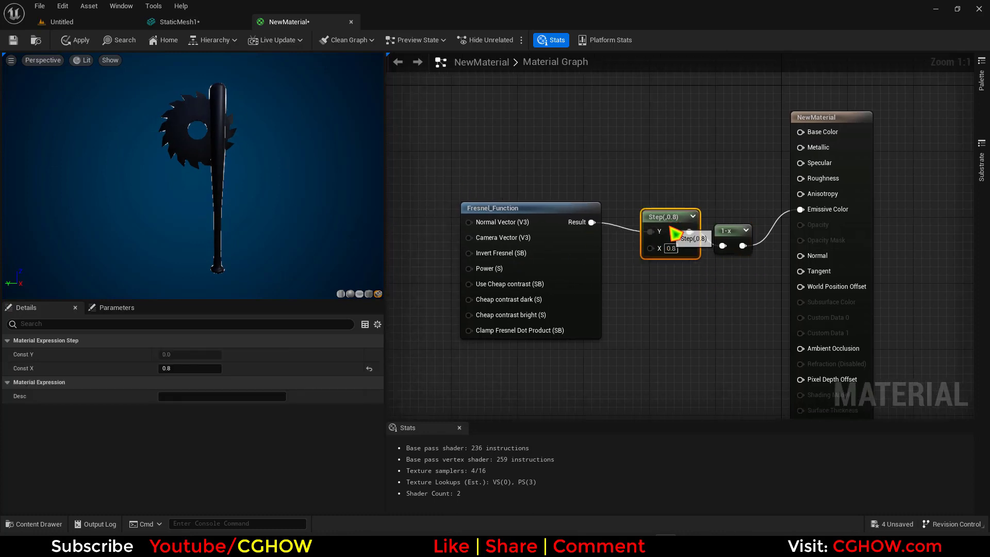
mouse_move(166, 123)
mouse_down()
mouse_move(273, 130)
mouse_move(181, 132)
mouse_up()
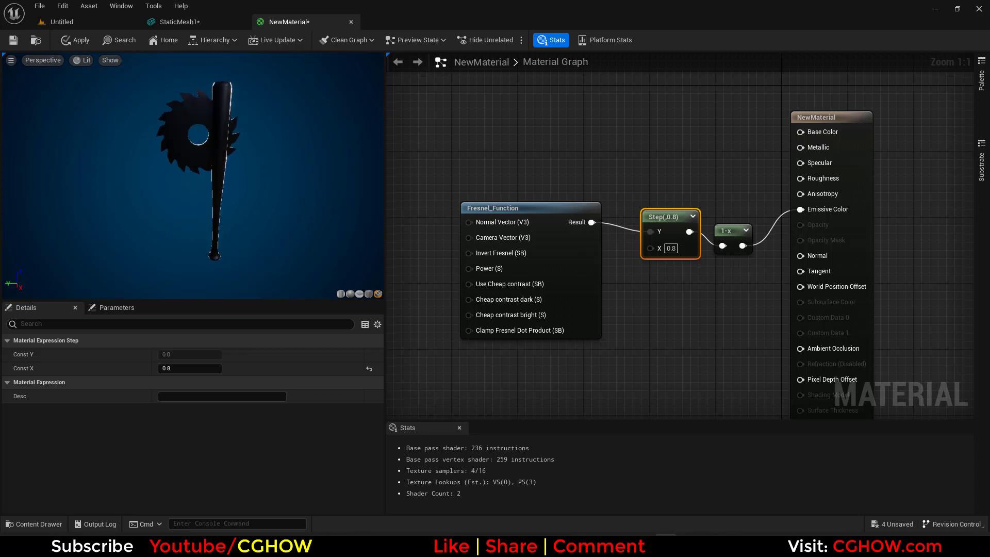
Step: Delete the Fresnel_Function, Step and 1-x nodes from the material graph
drag(522, 174, 732, 308)
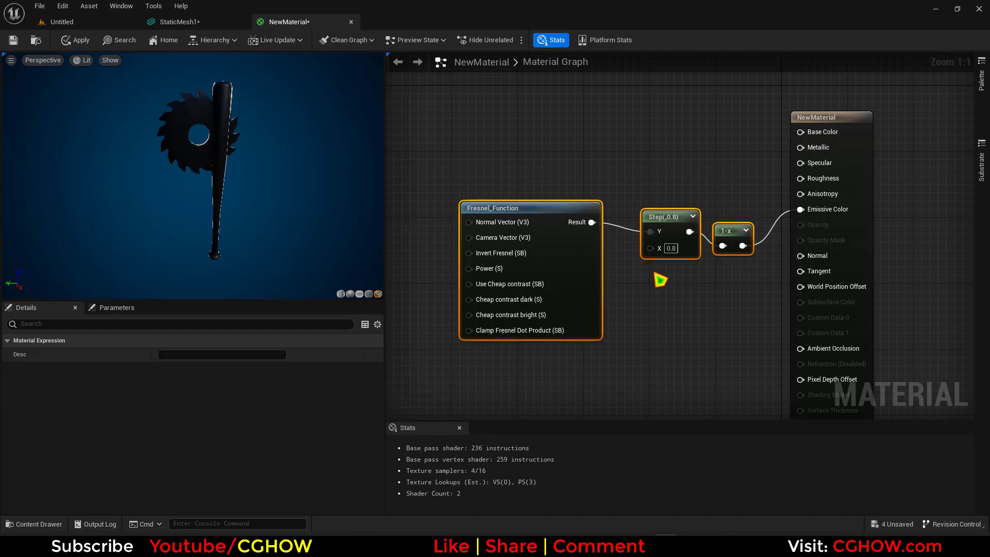
key(Delete)
right_drag(540, 242, 539, 202)
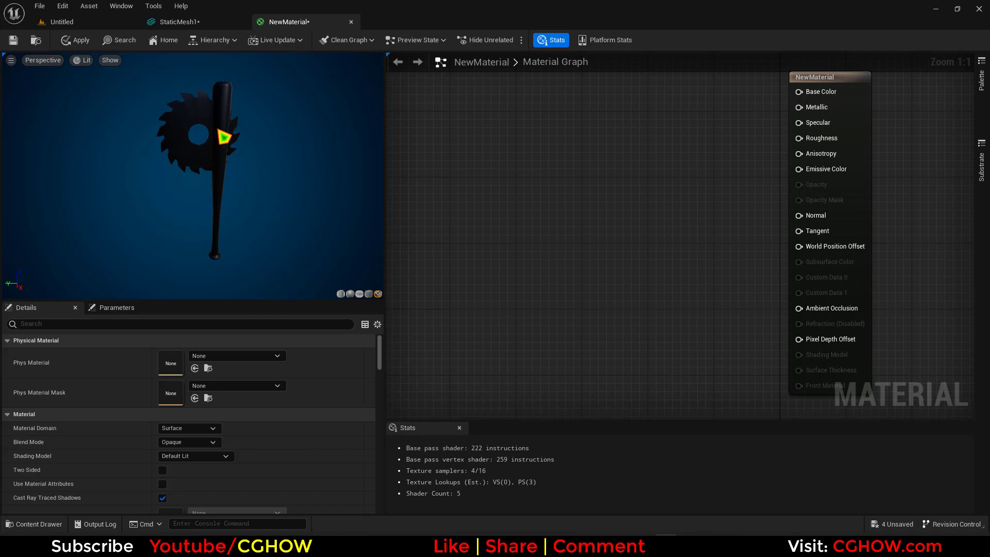
Step: Enable Two Sided in the material's settings
click(845, 176)
scroll(192, 431, down, 2)
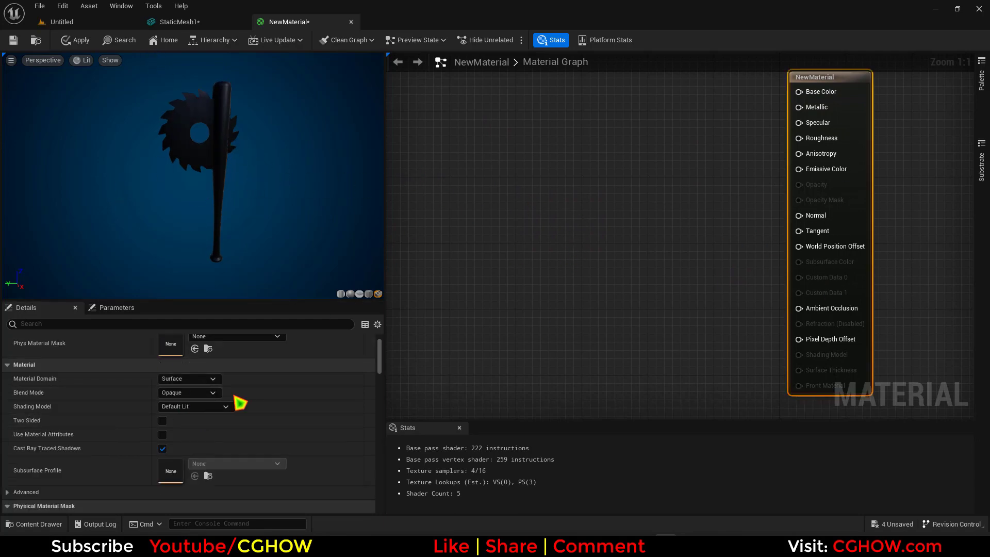
click(211, 407)
click(188, 420)
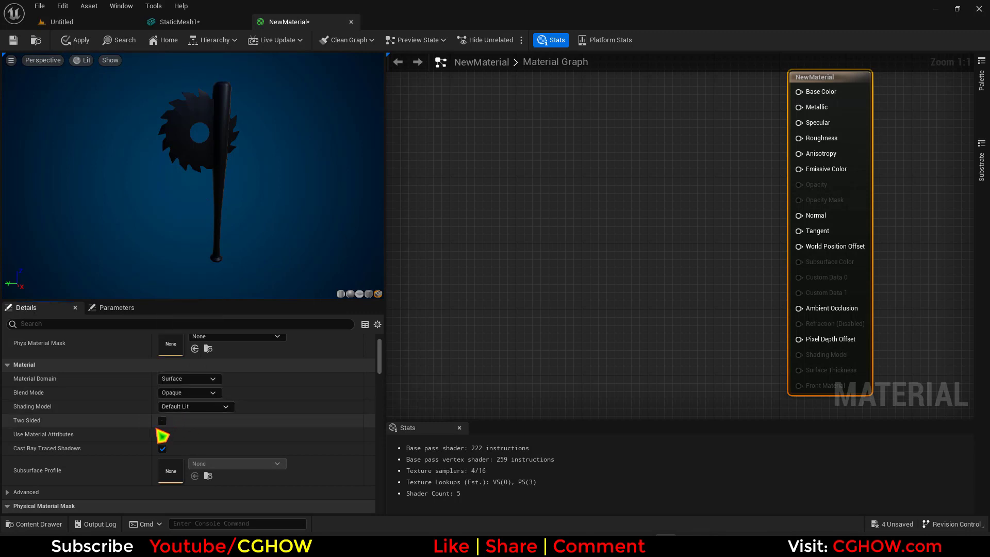
click(163, 420)
click(210, 407)
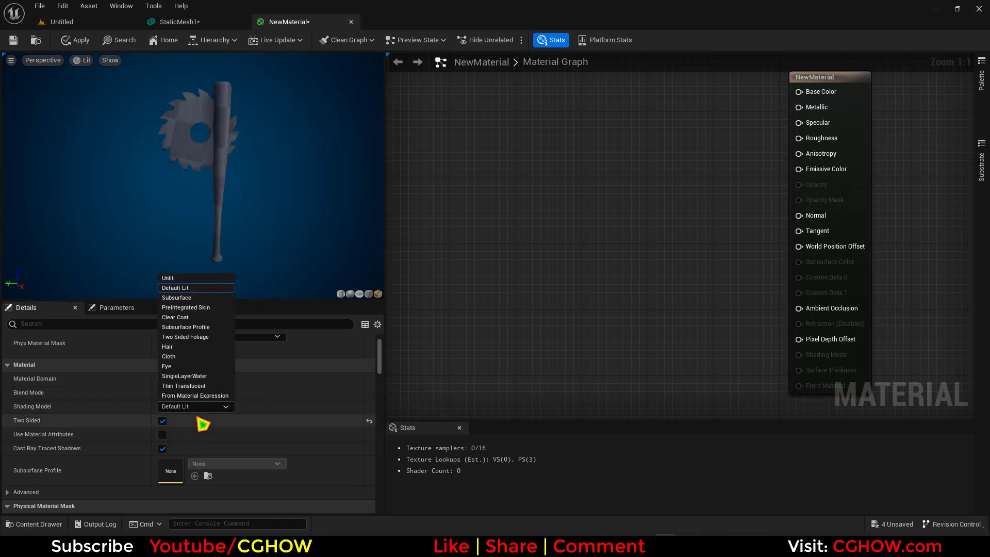
click(202, 424)
Step: Set the material's blend mode to Translucent and its shading model to Unlit
click(196, 392)
click(195, 419)
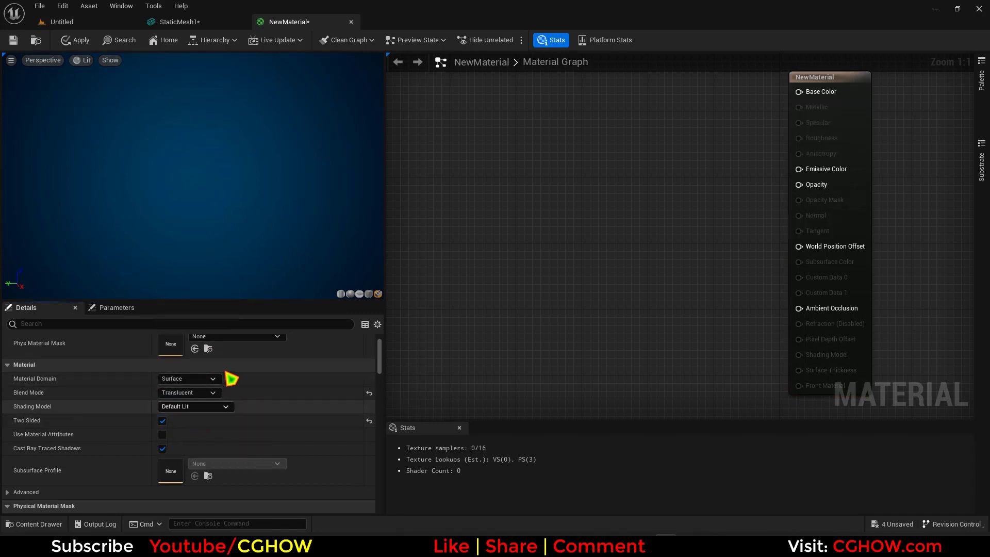
click(220, 410)
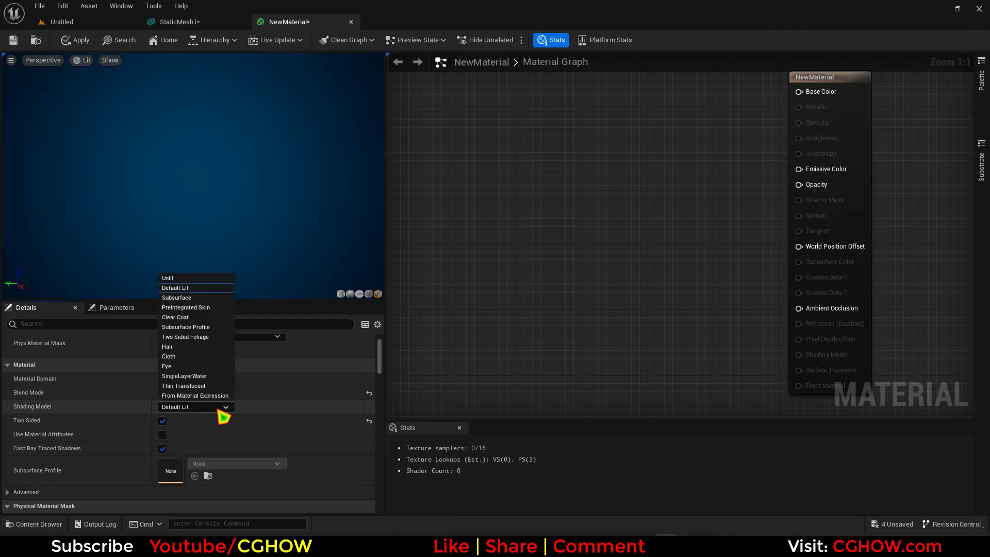
click(179, 287)
Step: Add a TwoSidedSign node to the graph, to the left of the material output node
right_drag(569, 243, 515, 289)
right_drag(551, 222, 646, 195)
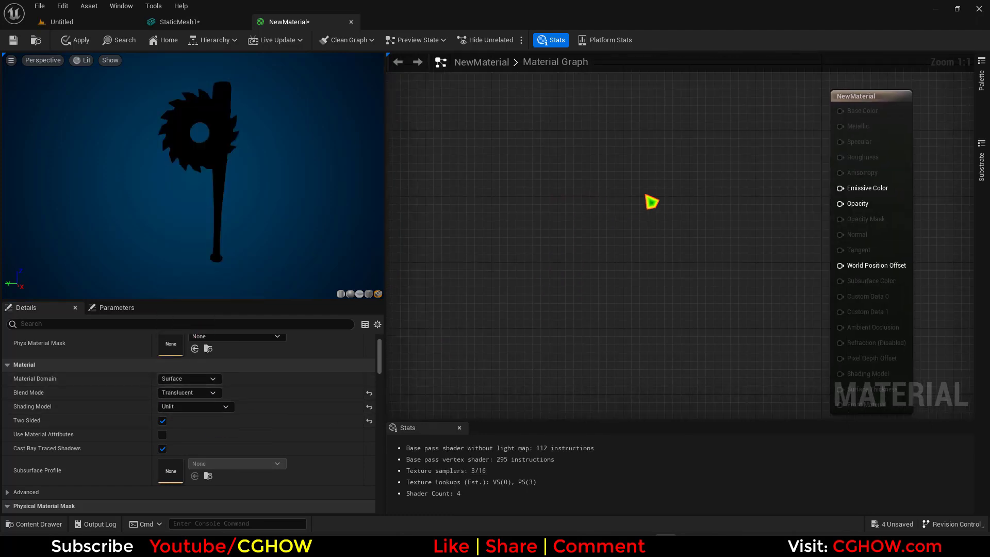
right_click(637, 181)
text(tw)
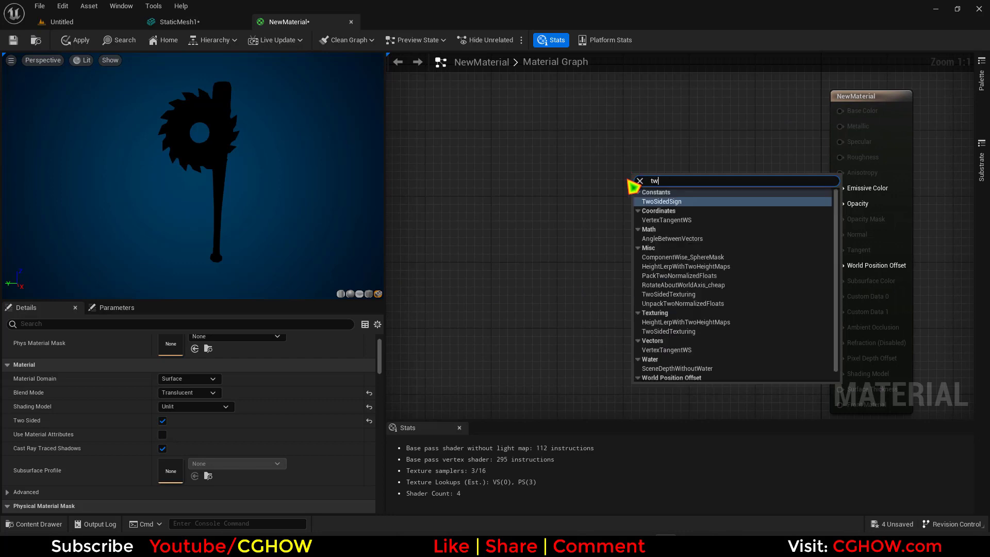
click(664, 202)
drag(681, 192, 643, 214)
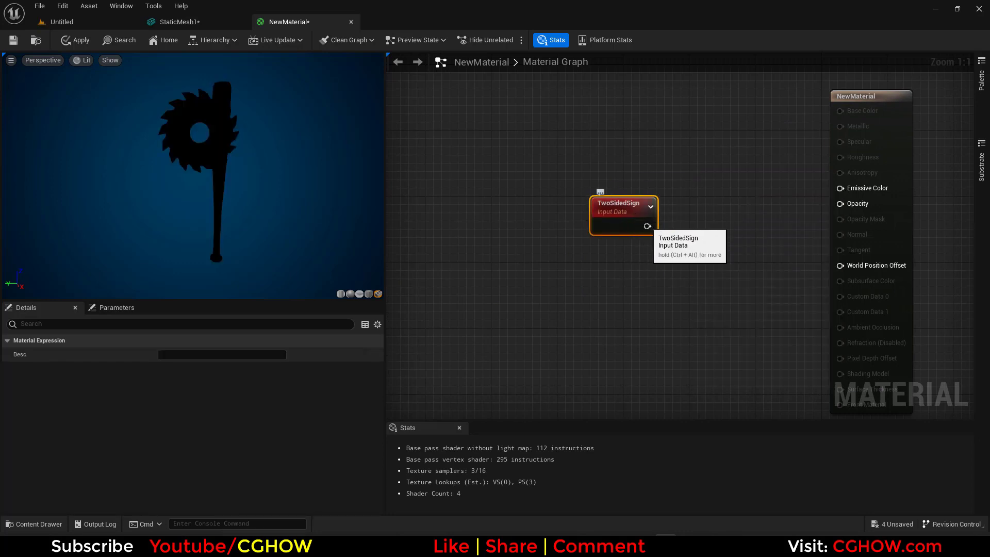
click(677, 212)
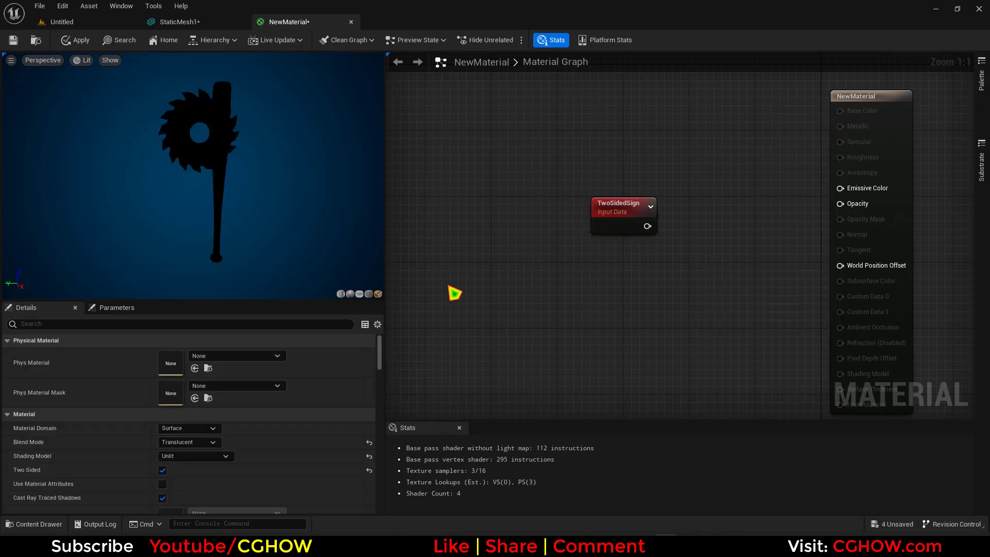
Step: Switch the preview mesh to a plane and orbit around it
click(359, 294)
drag(249, 188, 160, 226)
scroll(216, 188, down, 5)
Step: Move the TwoSidedSign node further left and add a Lerp node between it and the material output
drag(622, 223, 478, 222)
click(618, 221)
click(611, 150)
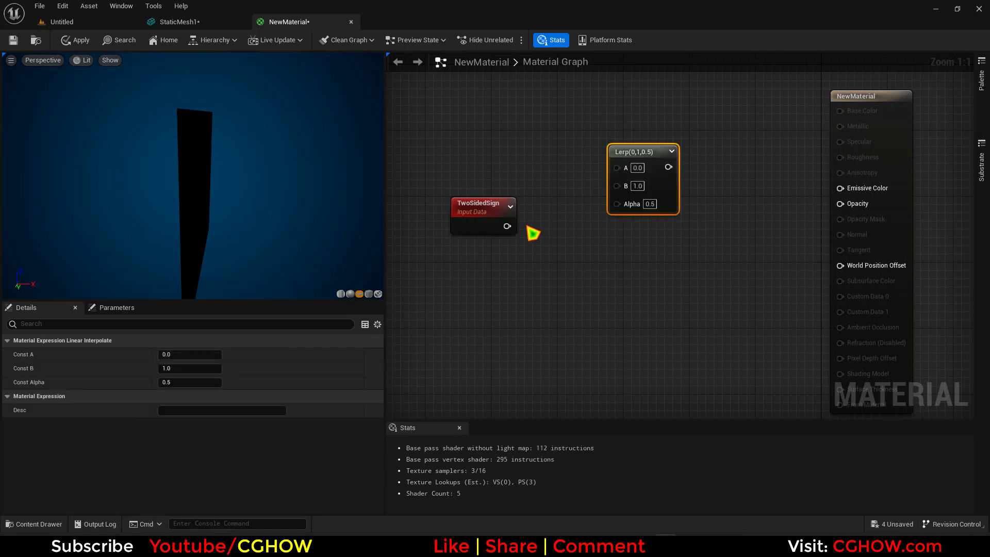
Step: Connect TwoSidedSign to the Lerp's Alpha input and preview the Lerp node on the plane while orbiting around it
drag(628, 209, 628, 207)
right_click(652, 146)
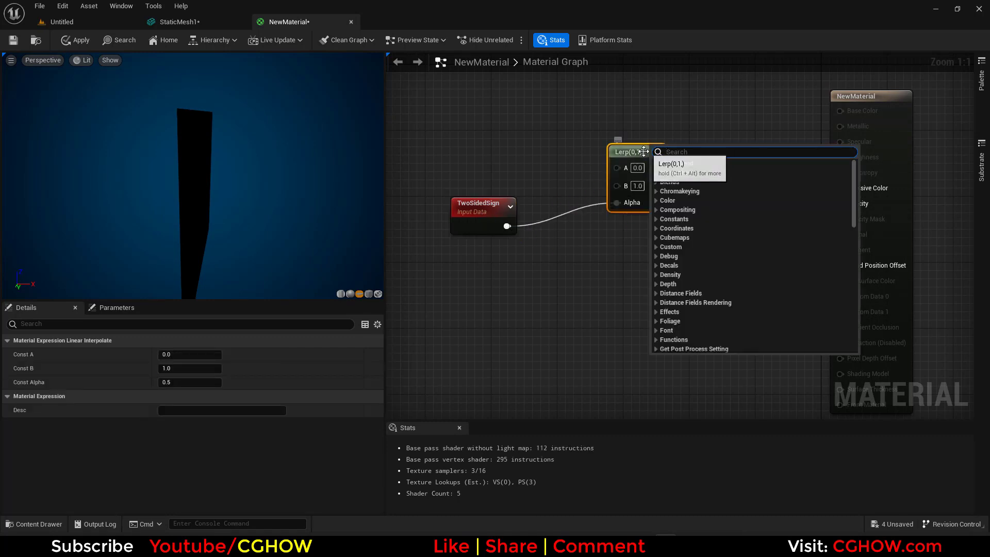
click(639, 148)
right_click(622, 149)
click(625, 184)
drag(193, 191, 351, 194)
Step: Connect the Lerp to Emissive Color, stop previewing the node, and check both sides of the plane
drag(656, 183, 881, 203)
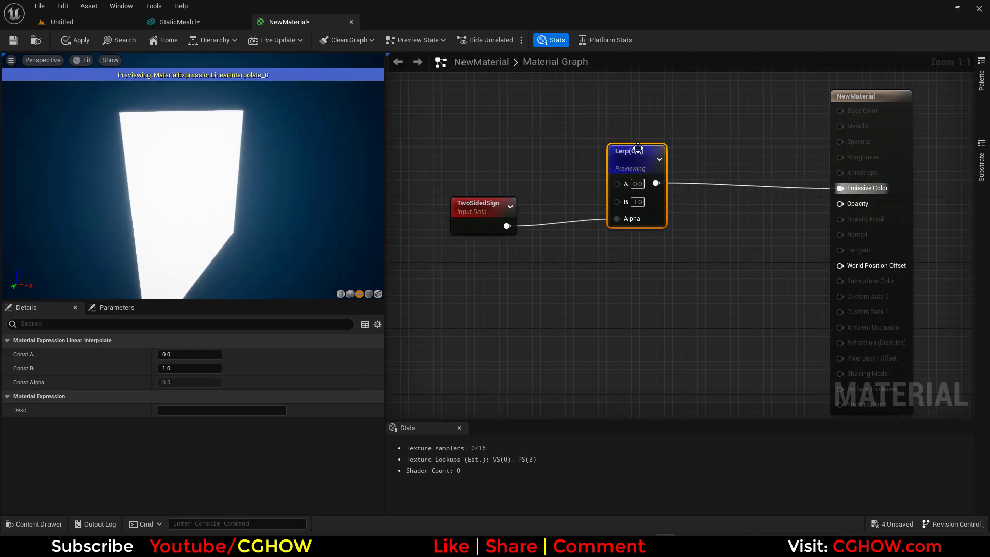
key(space)
drag(490, 222, 554, 205)
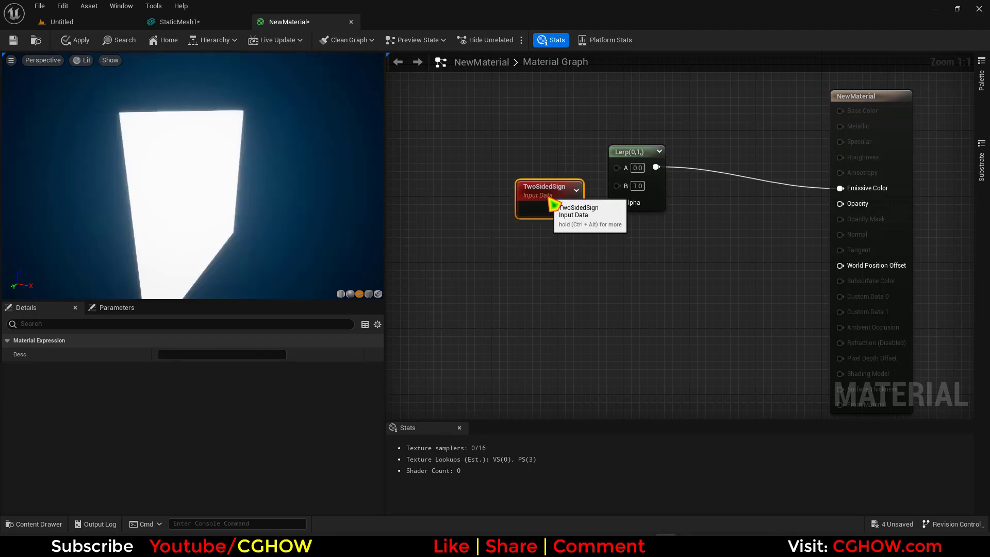
drag(242, 193, 370, 248)
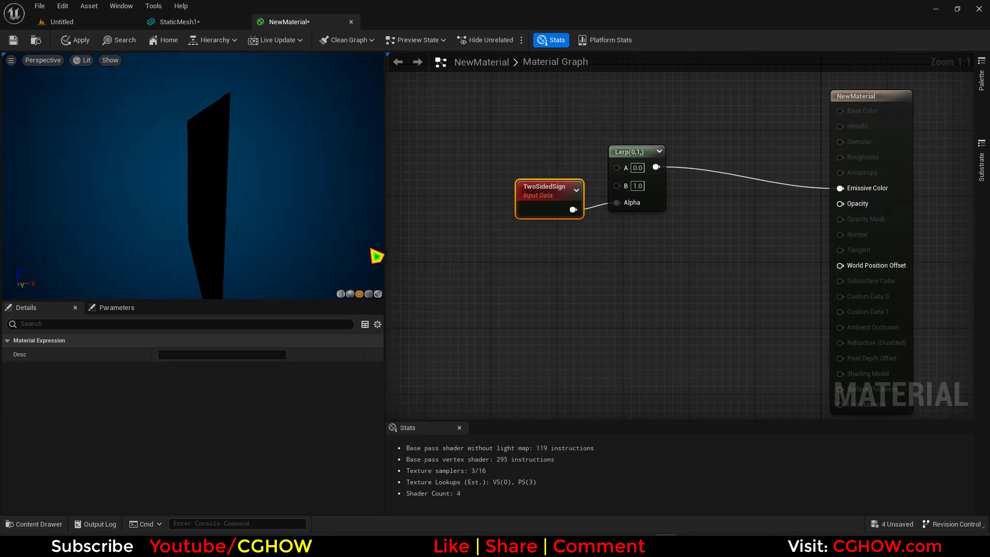
drag(533, 209, 501, 209)
mouse_move(284, 206)
mouse_down()
mouse_move(330, 206)
mouse_move(289, 222)
mouse_up()
Step: Delete the Lerp node and connect TwoSidedSign through a OneMinus (1-x) node to Emissive Color
click(655, 196)
key(Delete)
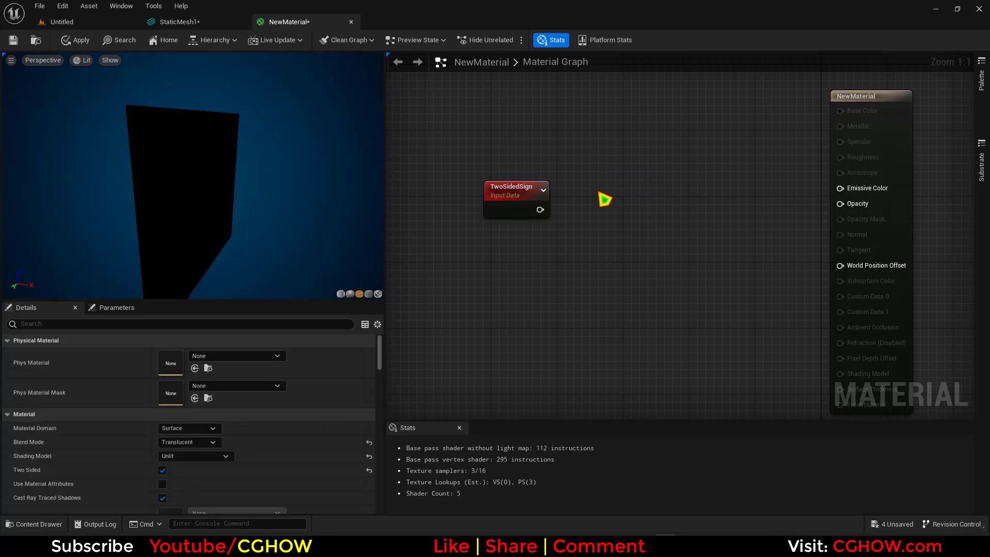
click(605, 199)
drag(540, 209, 840, 189)
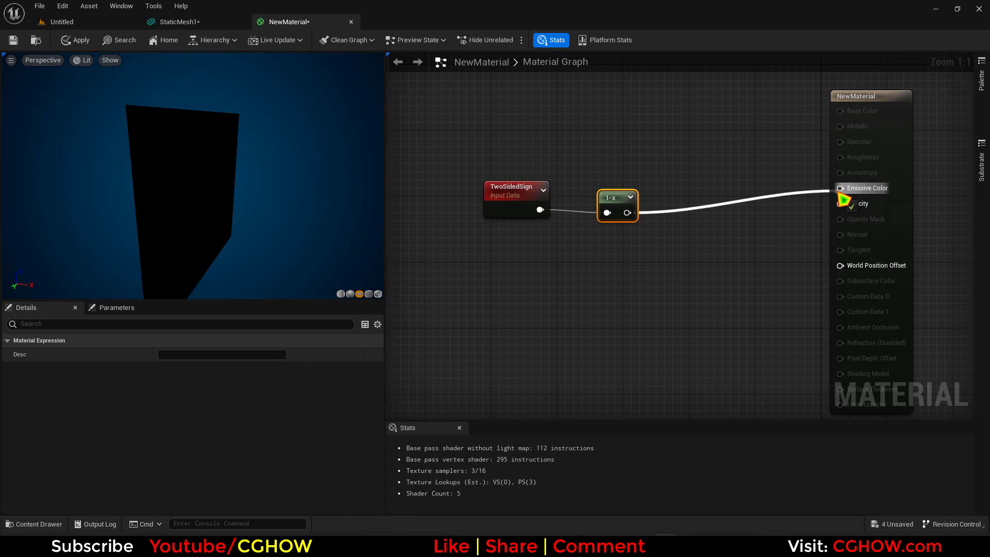
Step: Add a DynamicParameter node and a VertexNormalWS node below the 1-x node
right_drag(840, 188, 612, 221)
right_click(559, 226)
text(dyn)
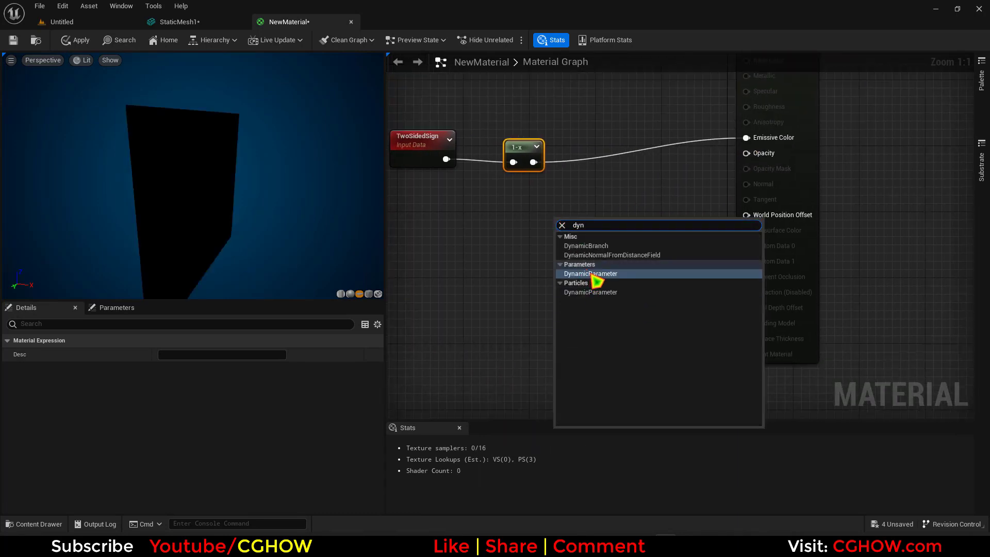
click(593, 280)
drag(591, 282, 451, 401)
right_click(534, 245)
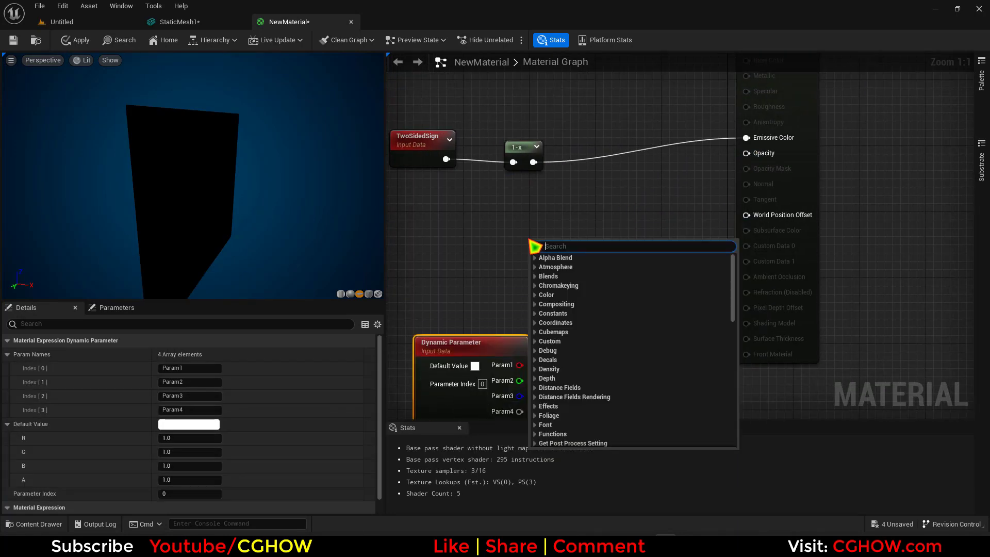
text(vert)
click(578, 305)
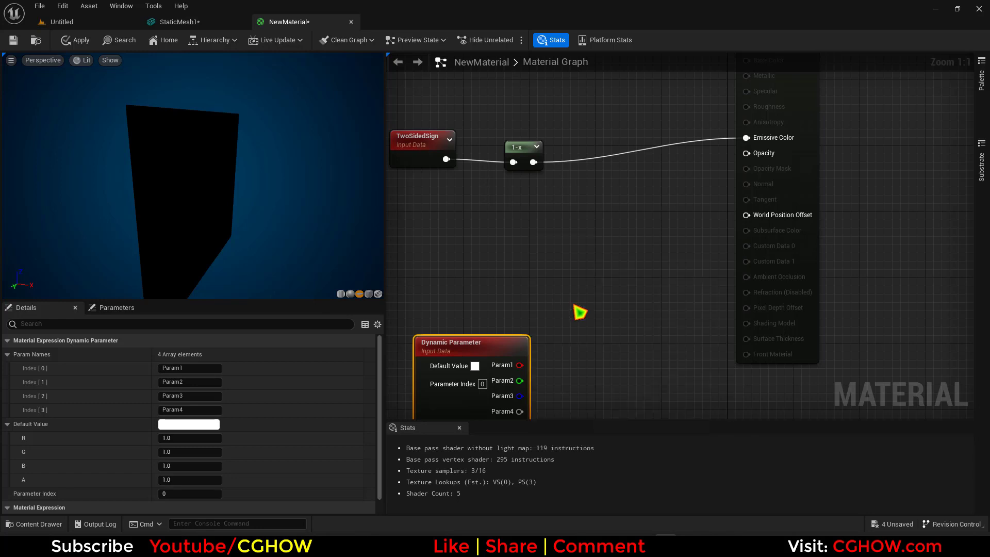
Step: Switch the preview mesh to the bat-and-saw-blade static mesh and orbit around it
click(377, 293)
drag(273, 212, 240, 213)
right_drag(559, 300, 576, 230)
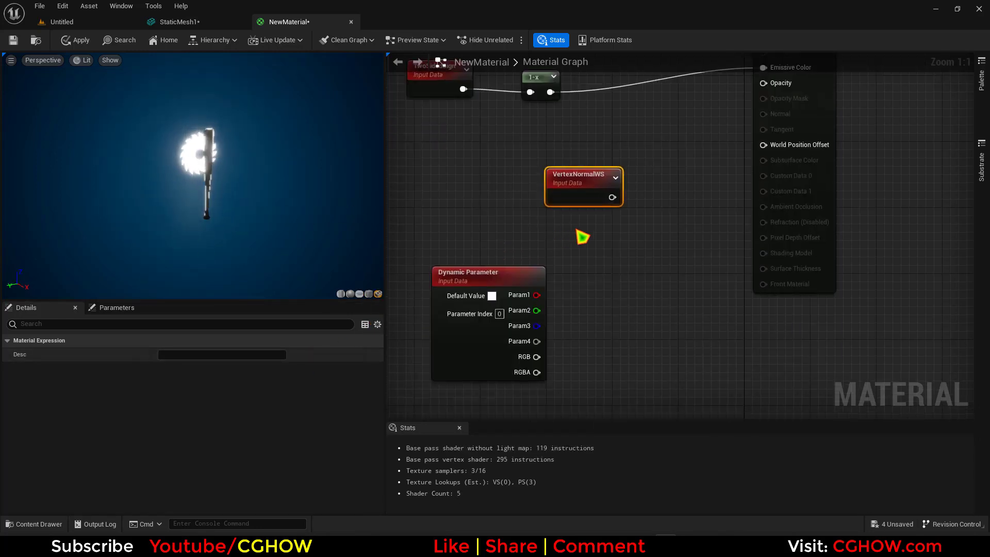
Step: Multiply VertexNormalWS by the Dynamic Parameter's Param1 and connect the result to World Position Offset
drag(590, 191, 526, 207)
click(592, 206)
drag(609, 229, 607, 227)
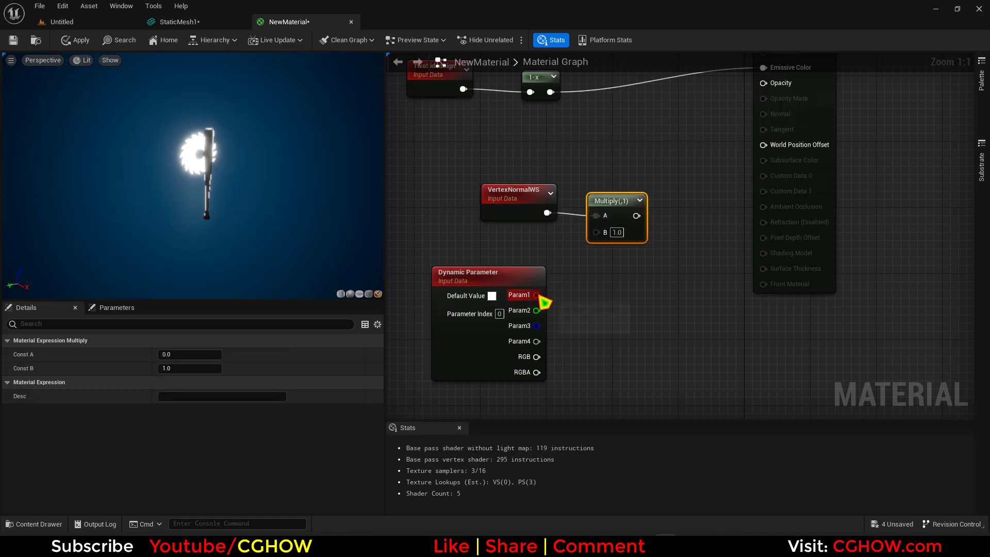
drag(537, 295, 764, 145)
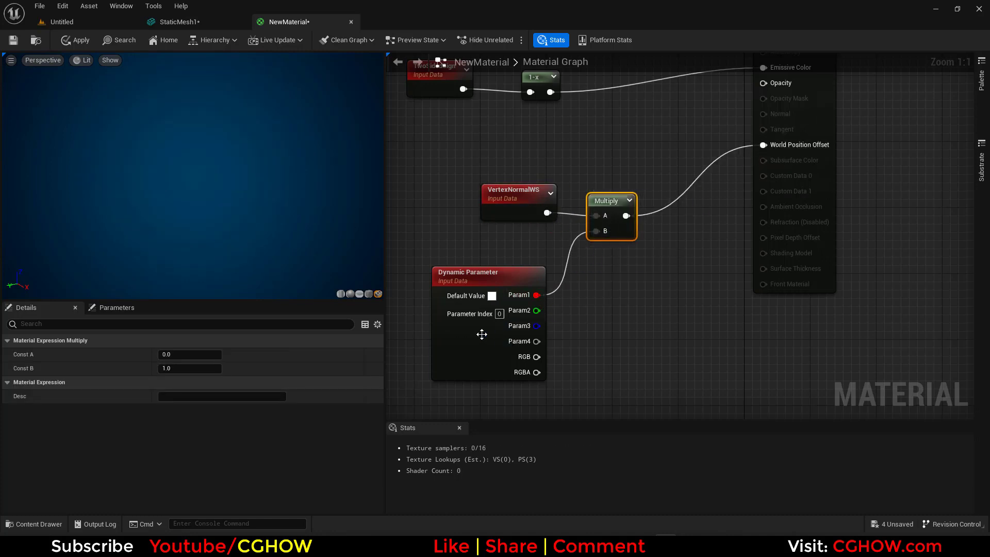
Step: Set the Dynamic Parameter's default R value to 1.3 and rename its first parameter to offset
click(482, 334)
text(1.)
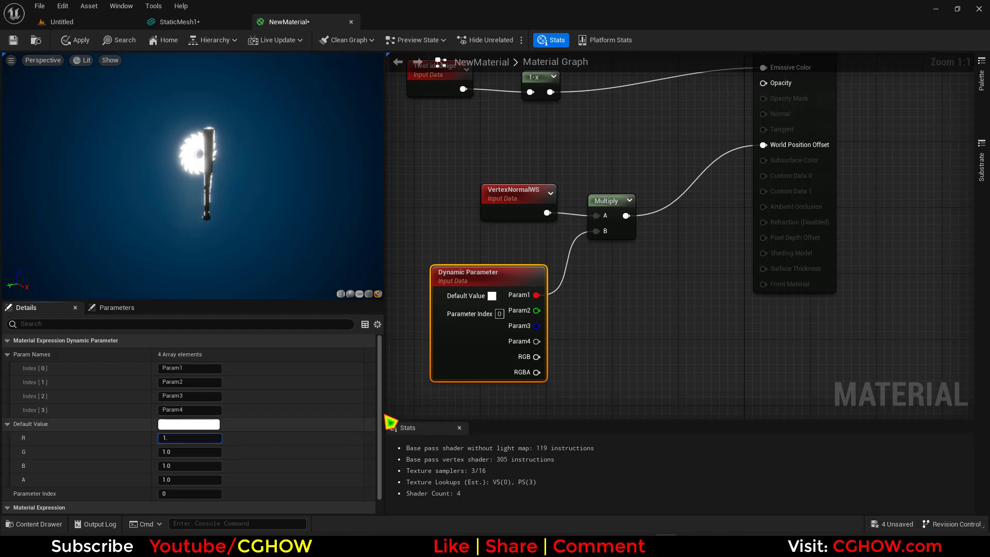
text(3)
key(Return)
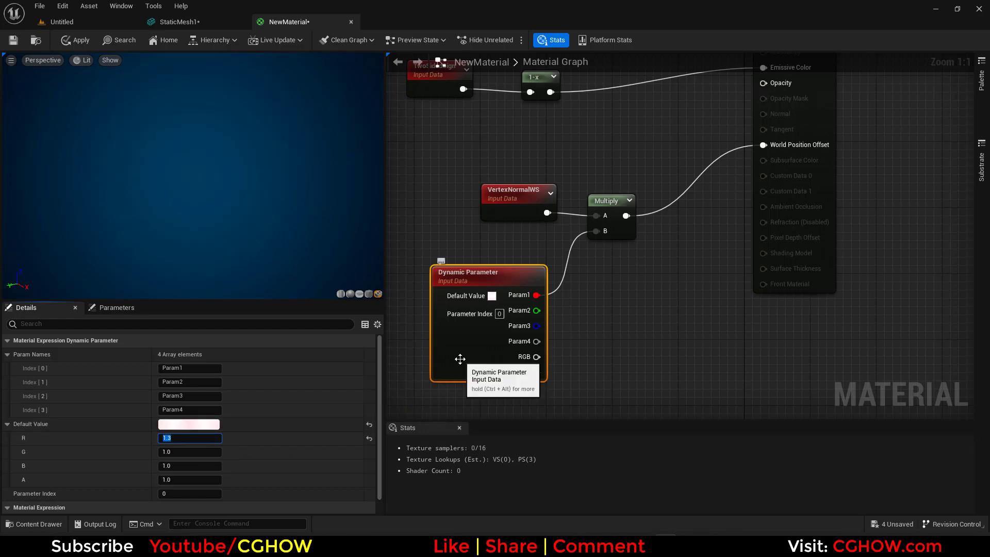
click(206, 369)
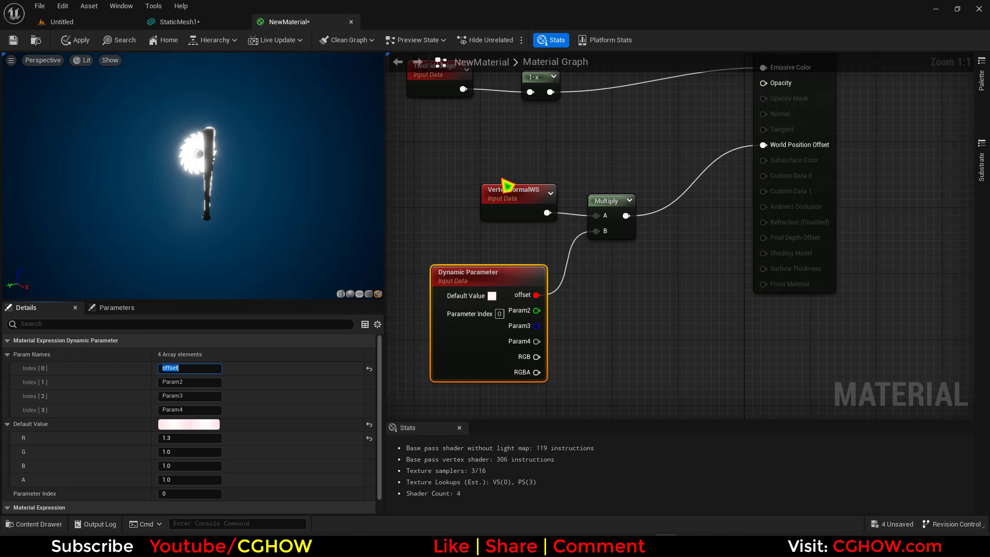
right_drag(427, 199, 464, 234)
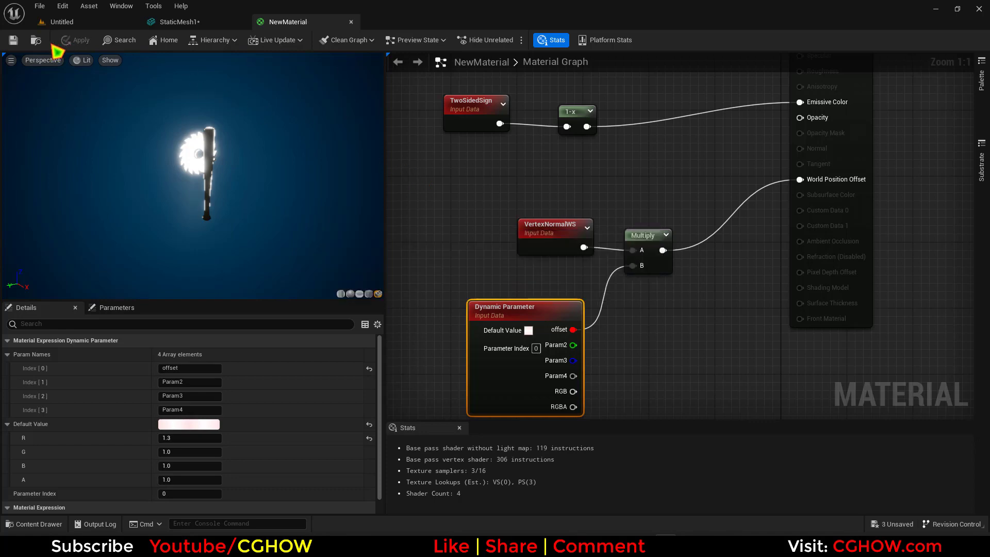
Step: Return to the Untitled level, place StaticMesh1 in it, and reset its location to 0, 0, 0
click(61, 22)
drag(465, 263, 444, 242)
click(973, 443)
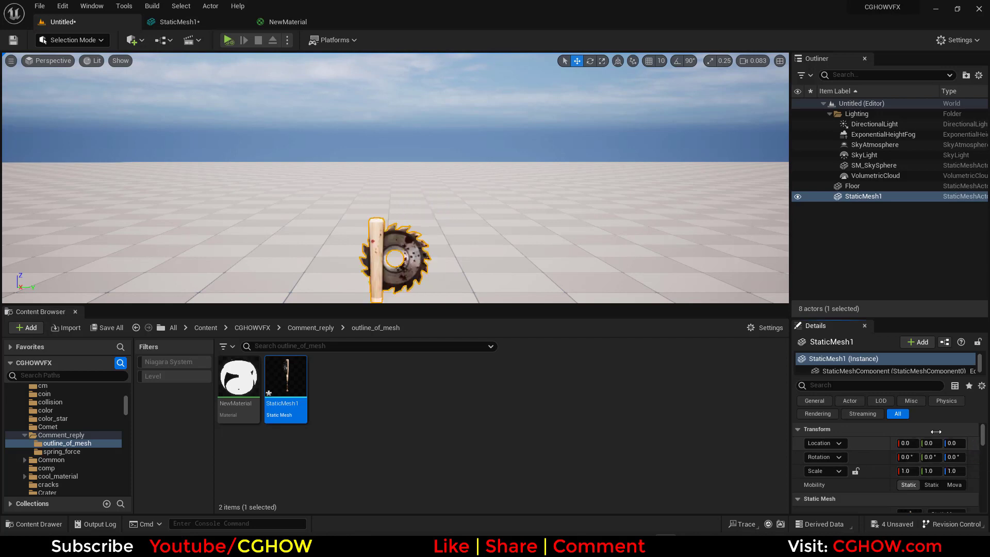
scroll(418, 240, down, 2)
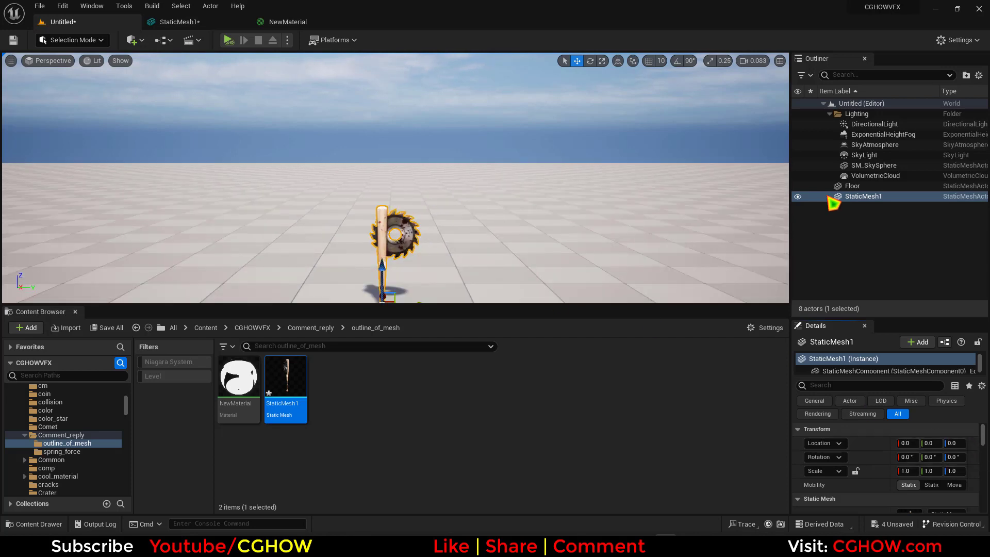
Step: Set the DirectionalLight's intensity to 1.0 lux
click(874, 125)
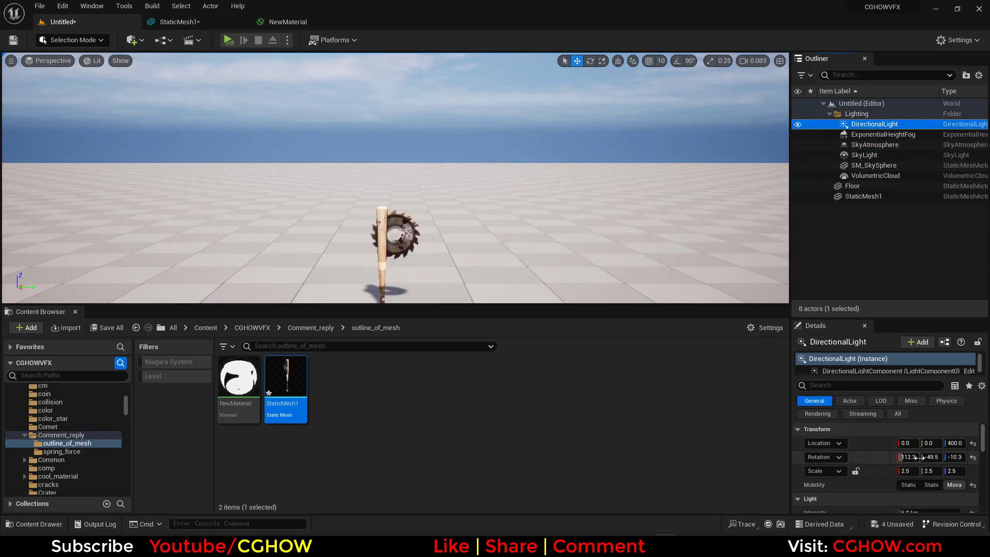
click(877, 136)
click(877, 127)
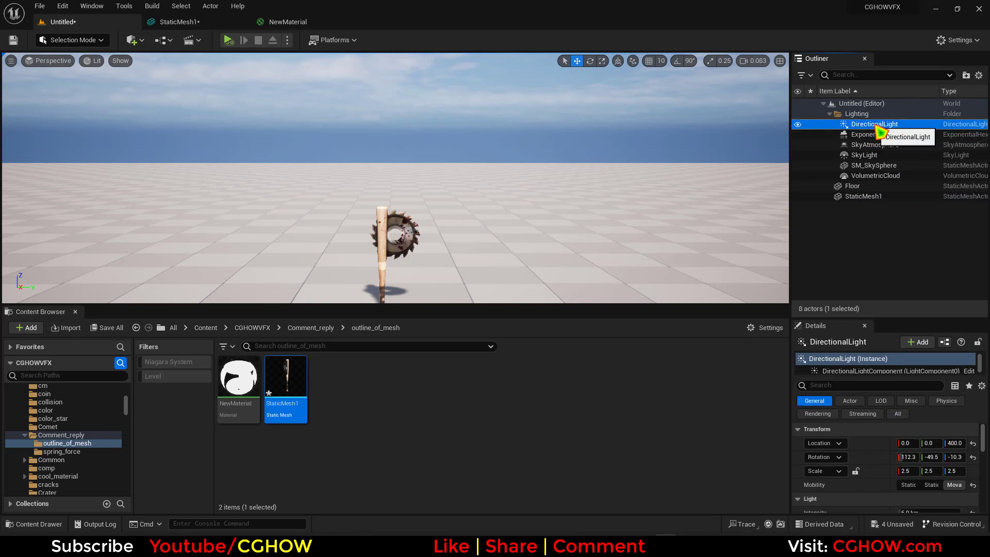
scroll(922, 458, down, 3)
drag(911, 462, 694, 338)
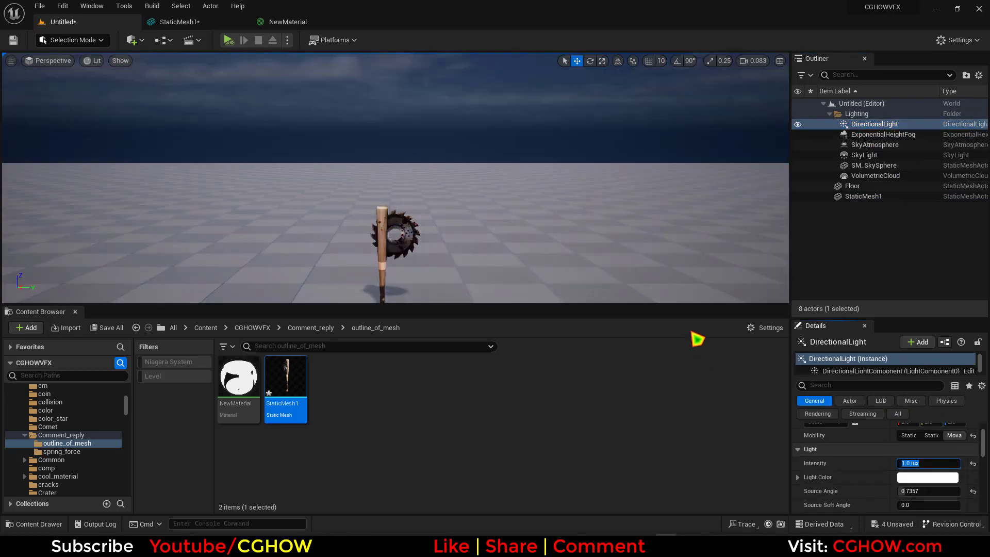
Step: Frame StaticMesh1 in the view and duplicate it in place
click(876, 196)
key(f)
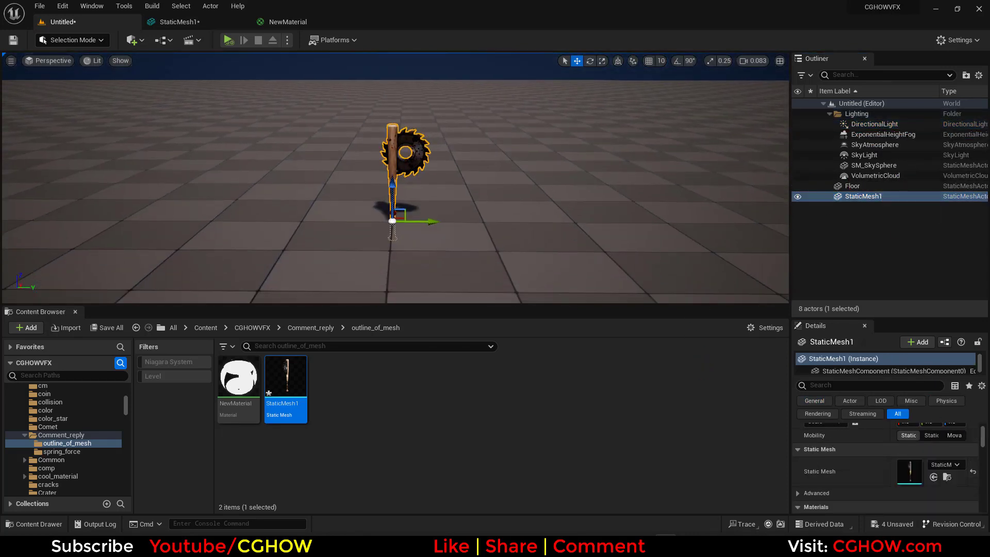
key(ctrl+d)
click(872, 206)
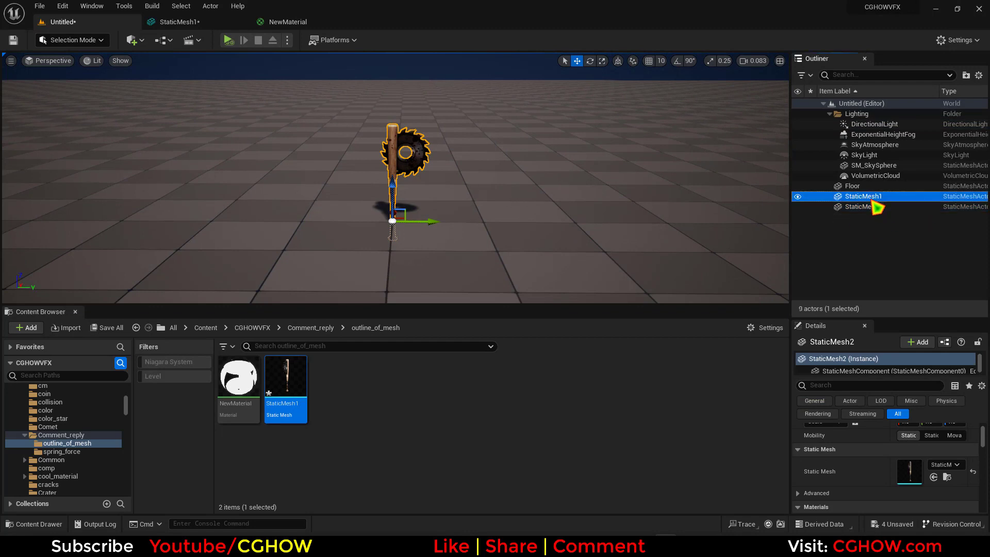
Step: Apply NewMaterial to the duplicated mesh StaticMesh2 and deselect it
drag(248, 400, 911, 470)
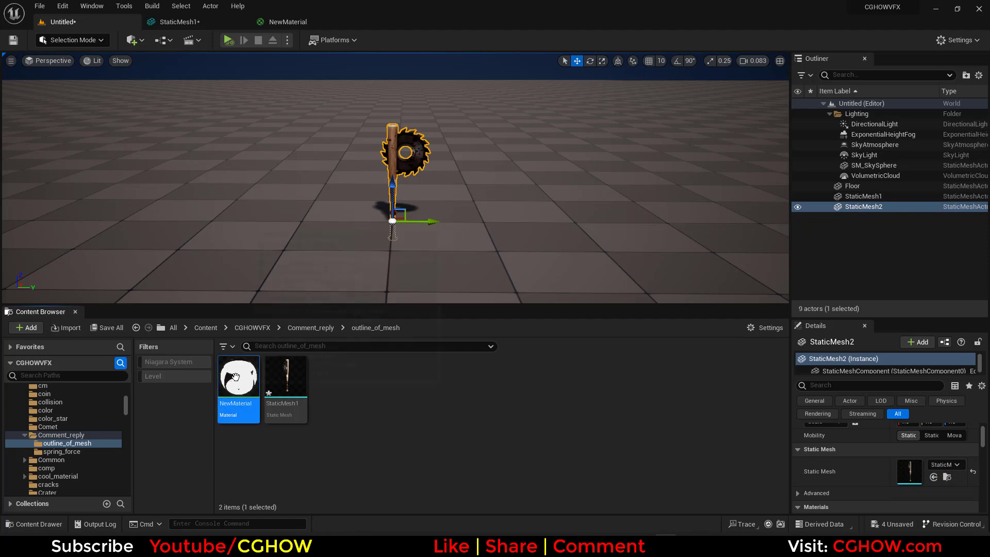
drag(236, 377, 413, 155)
click(433, 98)
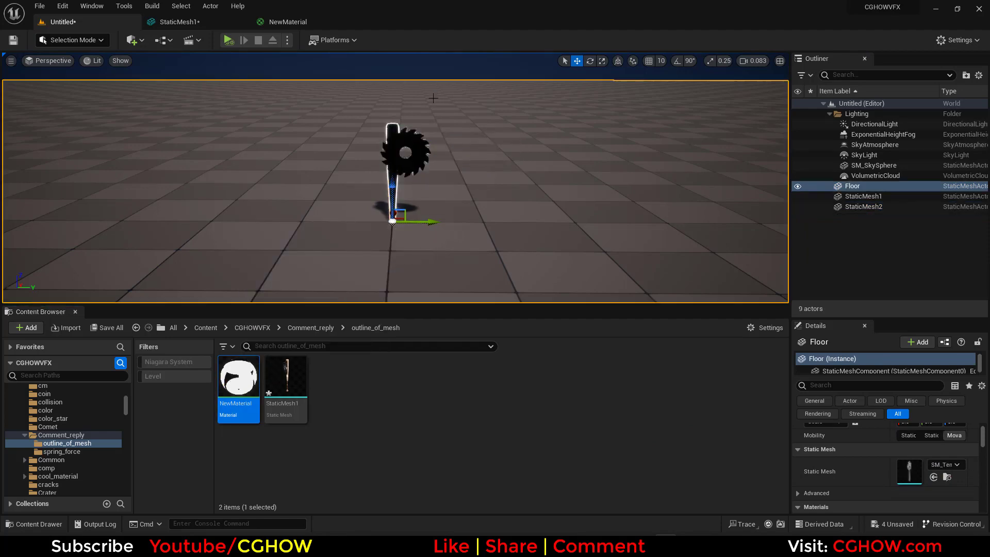
Step: Examine the outline around the bat and saw blade from several angles and distances in the level
scroll(470, 166, up, 8)
alt+drag(470, 166, 439, 178)
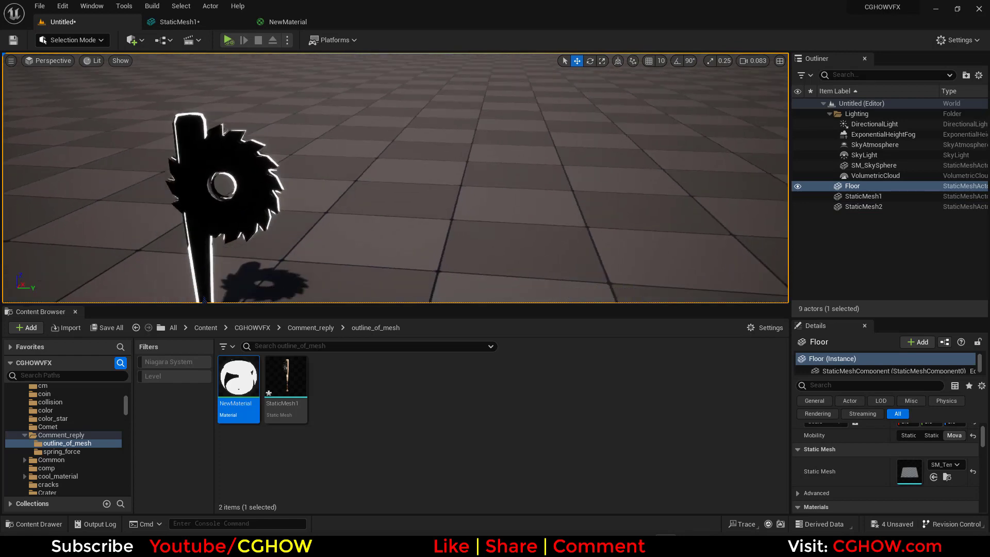
alt+drag(288, 196, 384, 195)
alt+drag(191, 181, 526, 227)
key(g)
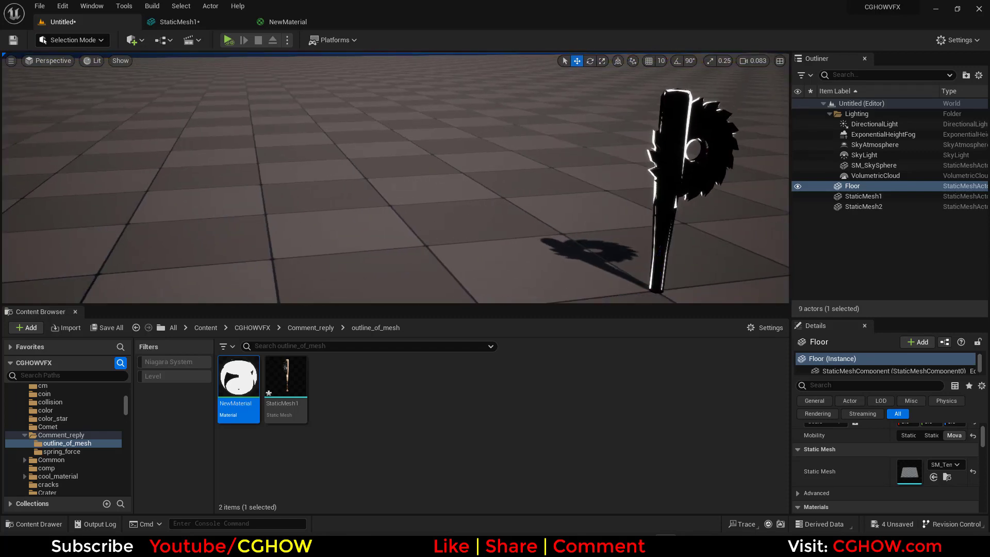
alt+drag(624, 227, 390, 232)
alt+drag(449, 247, 502, 165)
scroll(482, 166, up, 12)
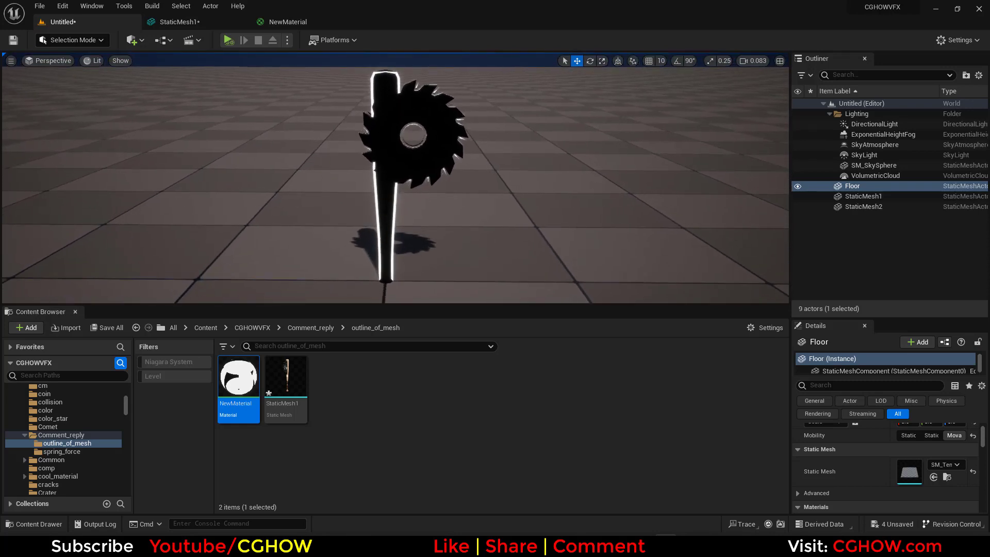
scroll(482, 166, down, 4)
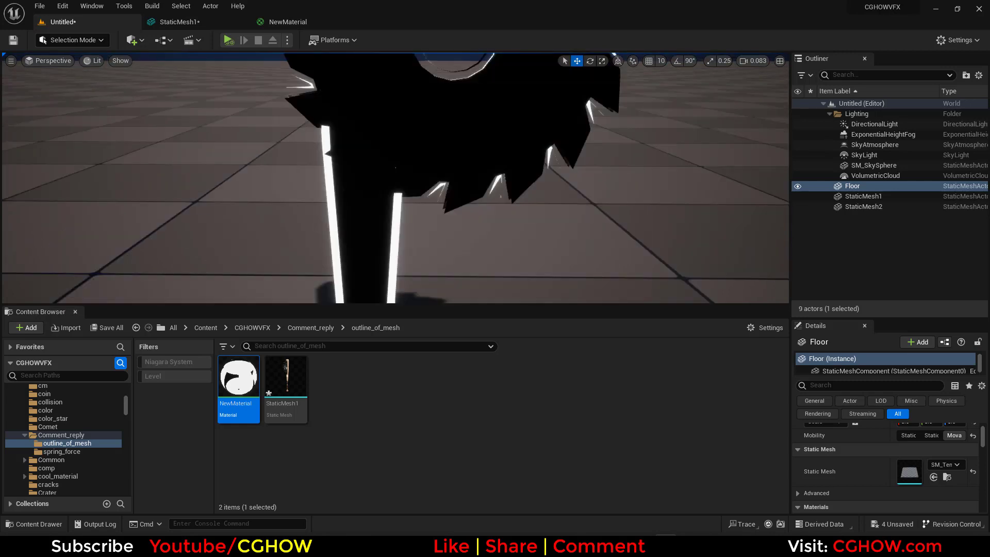
scroll(482, 166, down, 4)
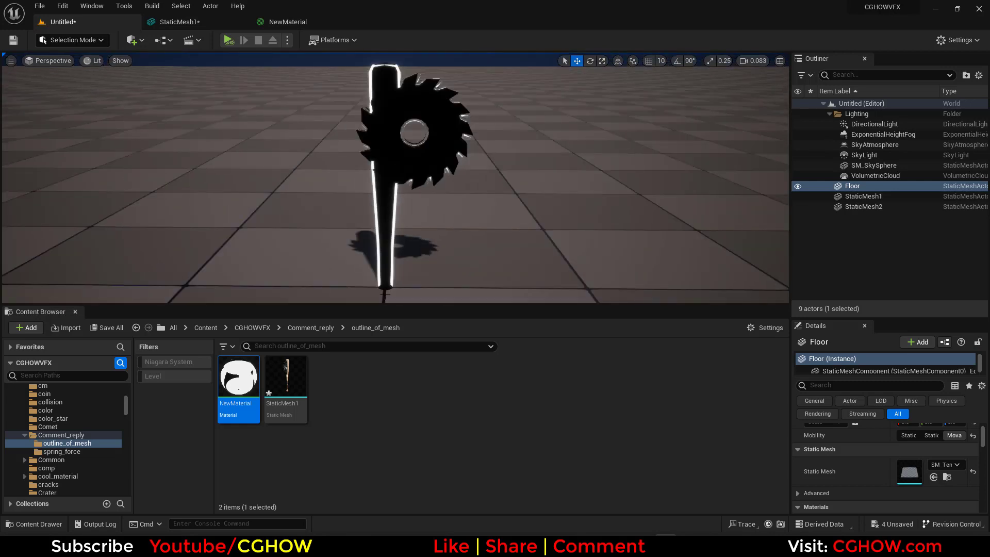
alt+drag(466, 137, 419, 175)
alt+right_drag(368, 166, 412, 174)
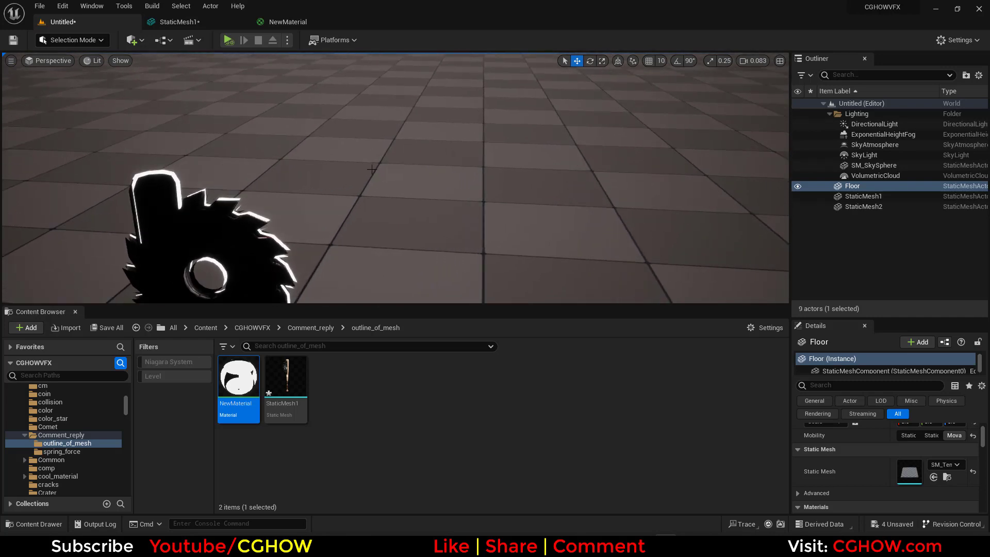
alt+middle_drag(369, 166, 477, 57)
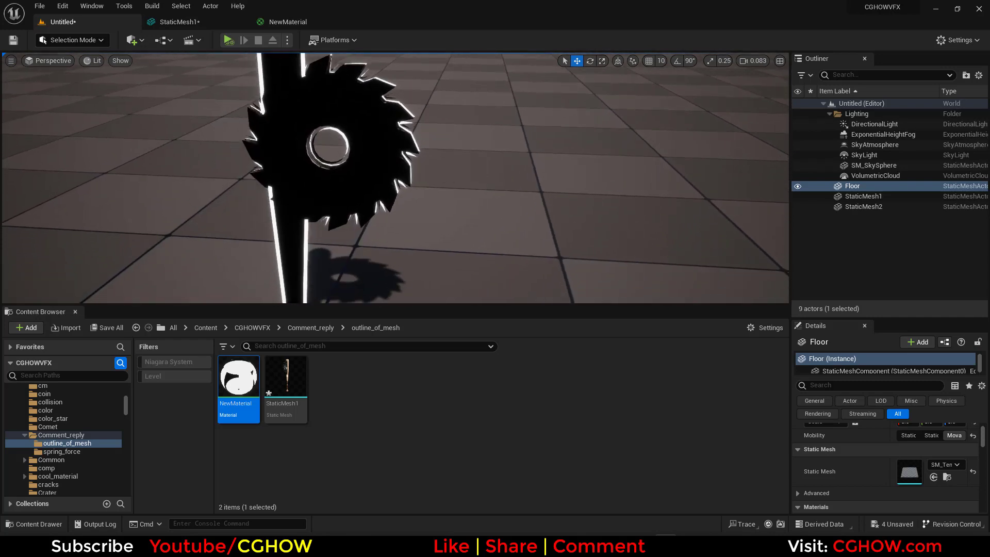
scroll(443, 162, down, 4)
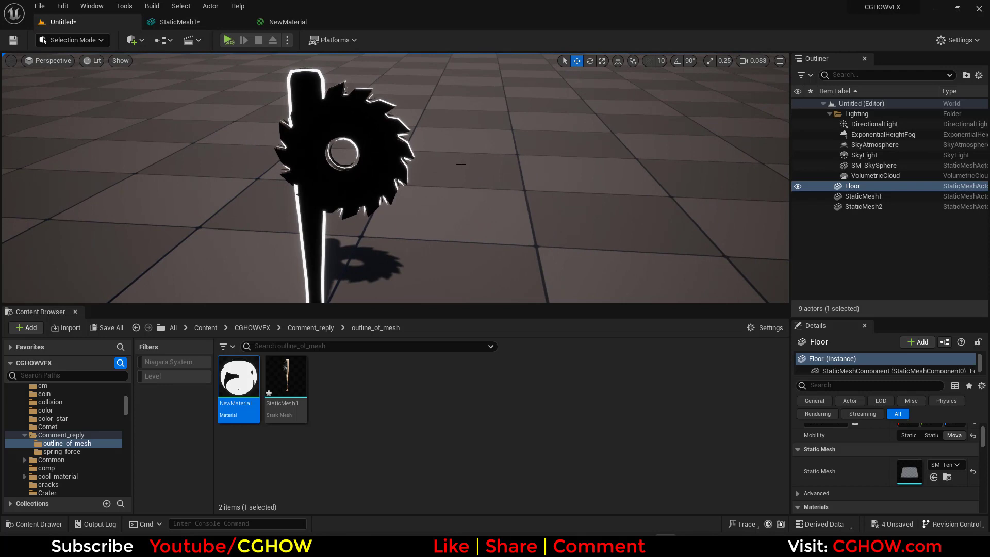
mouse_move(394, 162)
alt+mouse_down()
mouse_move(464, 217)
mouse_move(487, 218)
mouse_move(459, 209)
mouse_move(410, 152)
alt+mouse_up()
scroll(387, 146, down, 4)
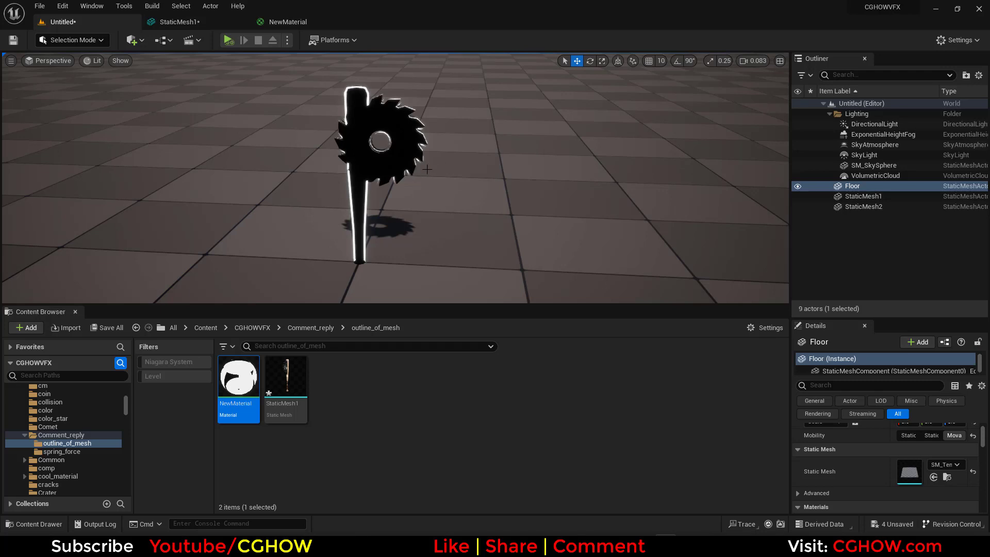
alt+drag(427, 169, 456, 176)
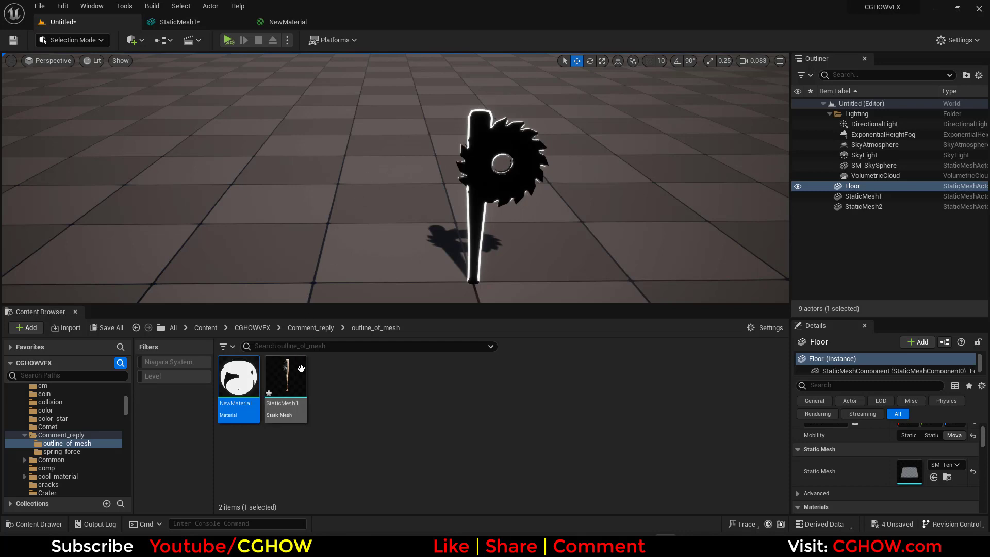
Step: Show the root Content folder and open the asset type filter list
click(351, 433)
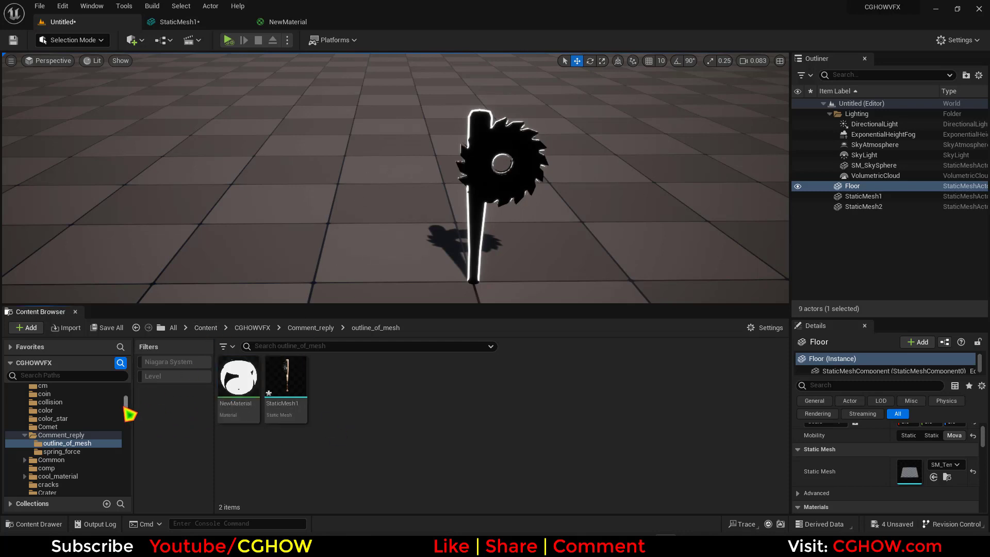
drag(129, 413, 130, 384)
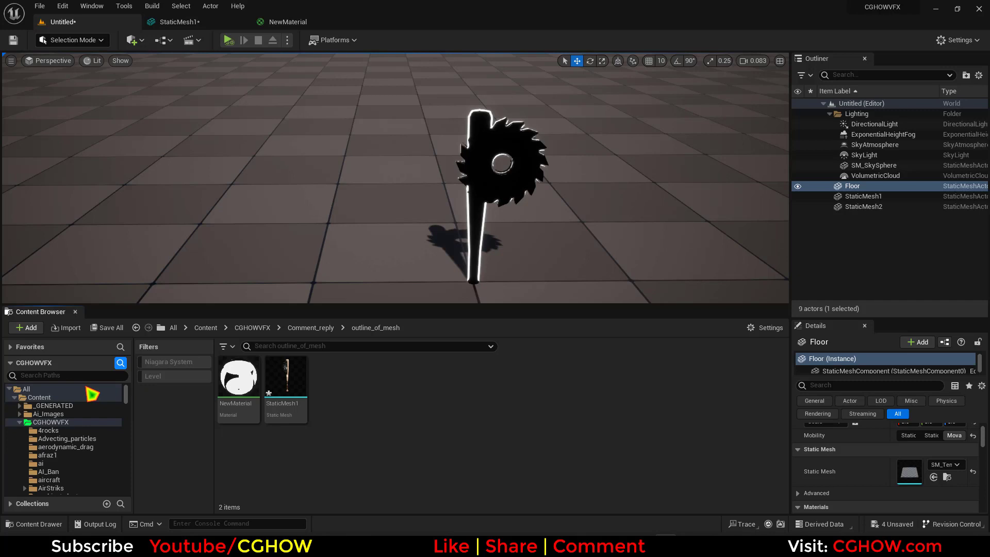
click(54, 399)
click(230, 346)
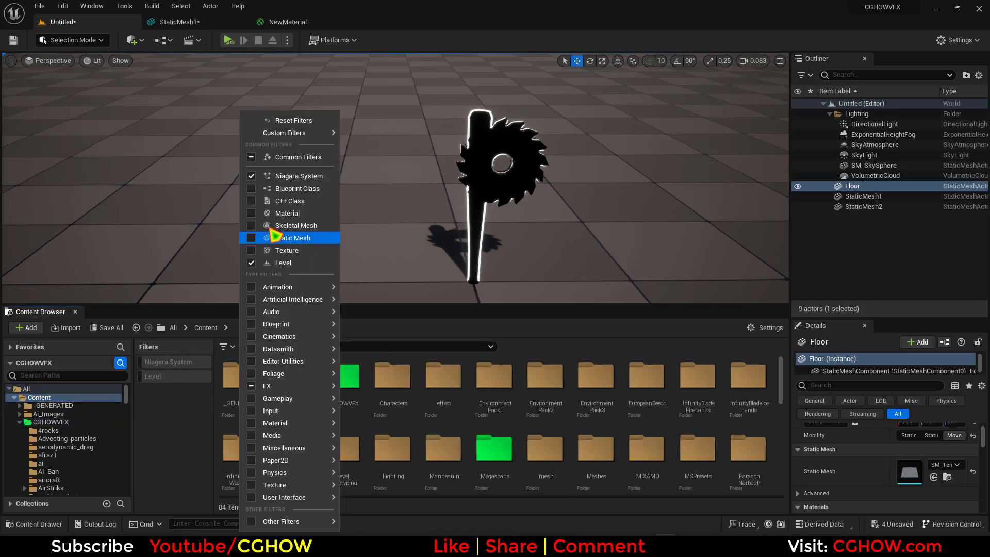